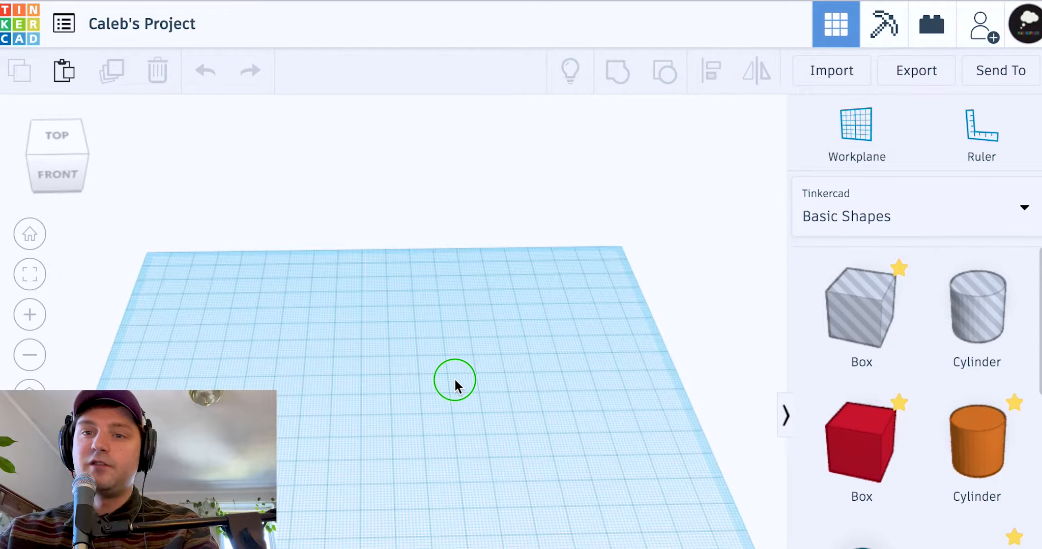
Look at the design's send options, then close them again
{"action": "left_click", "coordinate": [453, 379]}
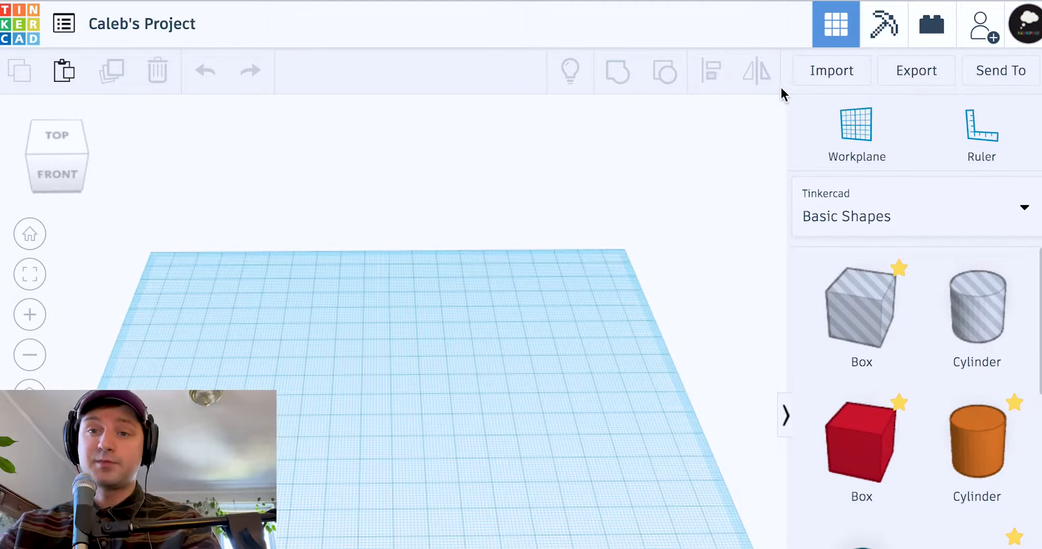
{"action": "left_click", "coordinate": [1024, 78]}
{"action": "left_click", "coordinate": [724, 121]}
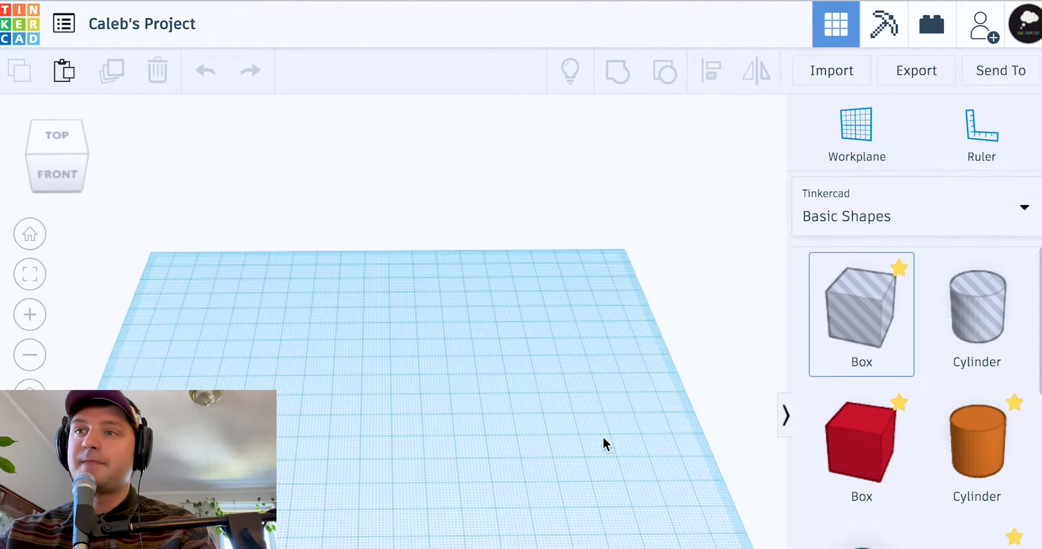
Keep Basic Shapes as the shape library category
{"action": "scroll", "coordinate": [933, 418], "scroll_direction": "down", "scroll_amount": 5}
{"action": "scroll", "coordinate": [938, 417], "scroll_direction": "down", "scroll_amount": 5}
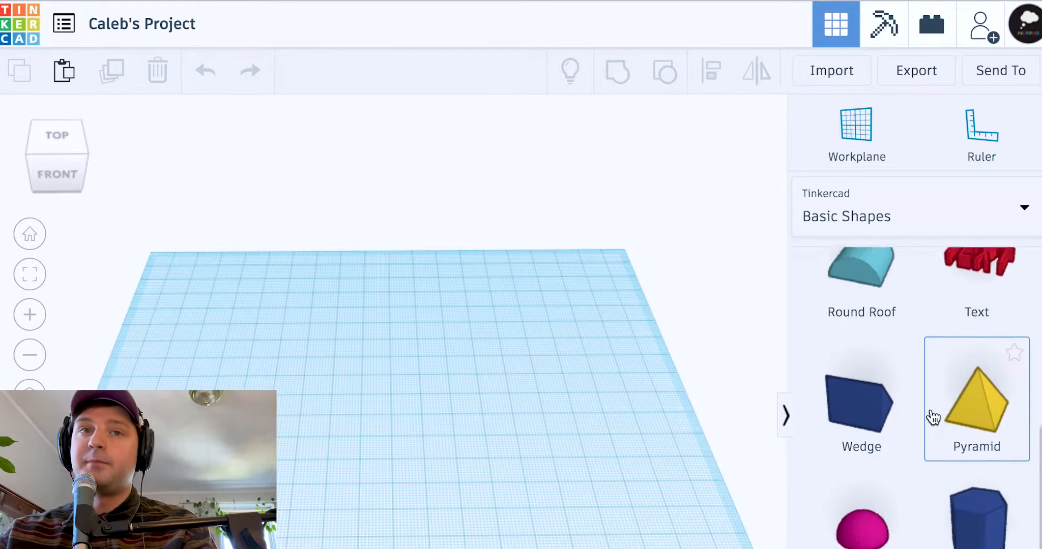
{"action": "scroll", "coordinate": [931, 418], "scroll_direction": "up", "scroll_amount": 10}
{"action": "scroll", "coordinate": [938, 454], "scroll_direction": "up", "scroll_amount": 3}
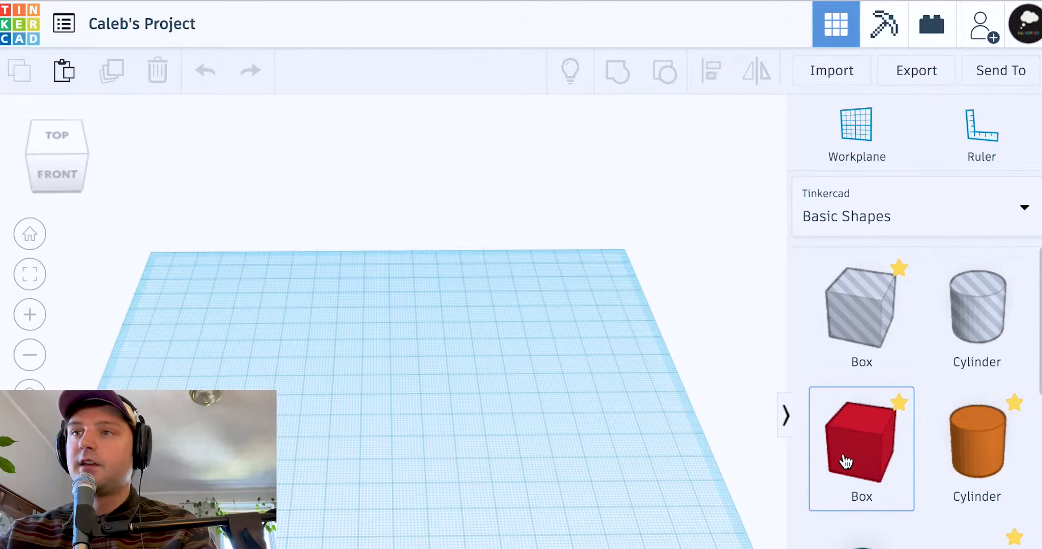
{"action": "left_click", "coordinate": [878, 220]}
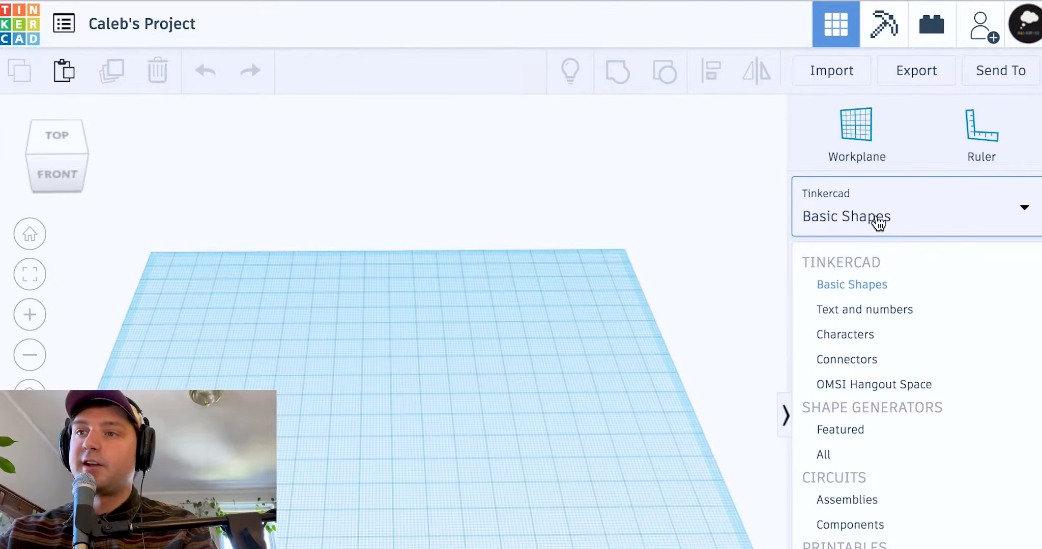
{"action": "left_click", "coordinate": [879, 215]}
{"action": "left_click", "coordinate": [879, 216]}
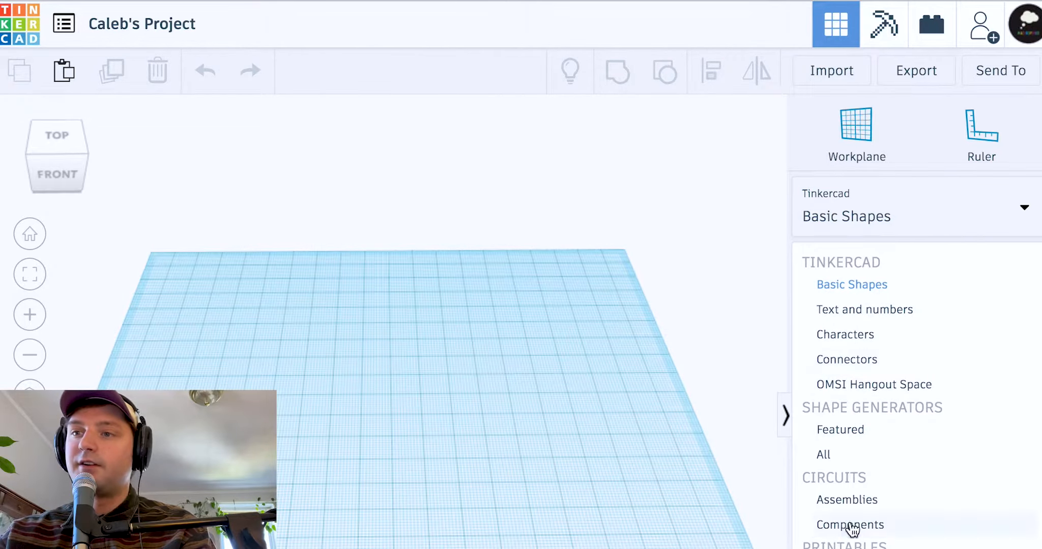
{"action": "left_click", "coordinate": [884, 208]}
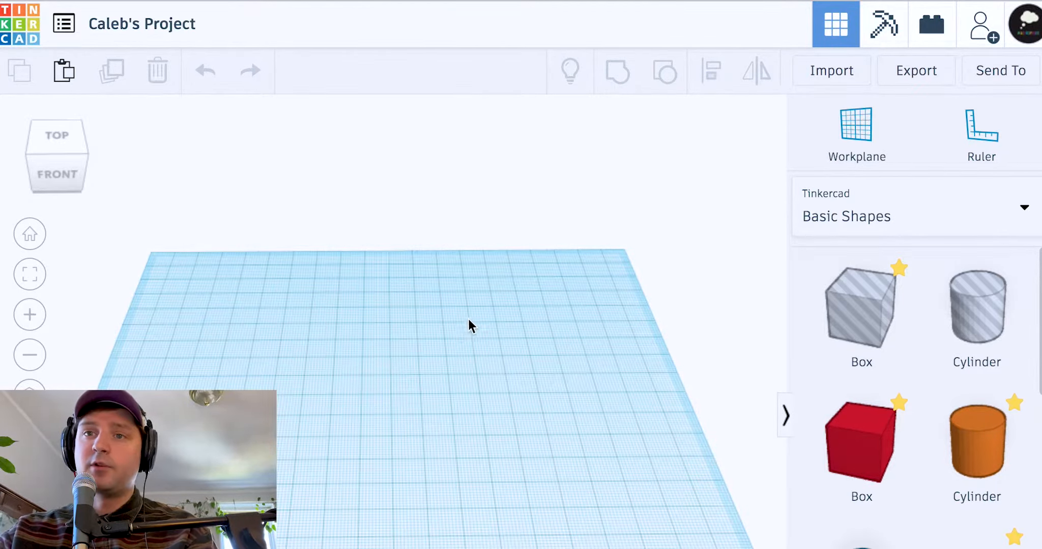
Orbit and pan around the workplane, then return to the default Home view
{"action": "right_click_drag", "start_coordinate": [476, 321], "coordinate": [582, 428]}
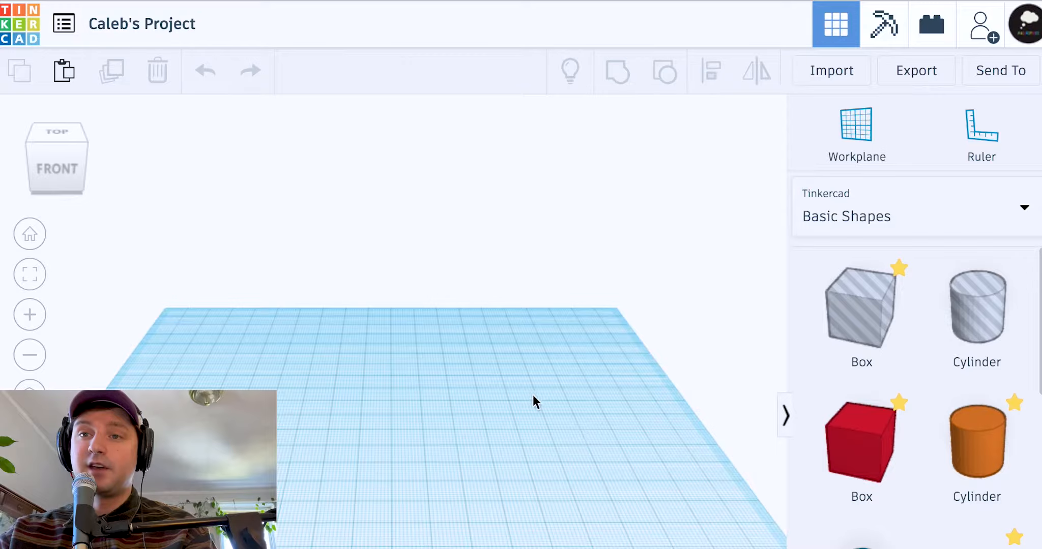
{"action": "middle_click_drag", "start_coordinate": [477, 363], "coordinate": [612, 267]}
{"action": "right_click_drag", "start_coordinate": [612, 266], "coordinate": [605, 400]}
{"action": "mouse_move", "coordinate": [605, 400]}
{"action": "middle_mouse_down"}
{"action": "mouse_move", "coordinate": [696, 186]}
{"action": "mouse_move", "coordinate": [689, 120]}
{"action": "middle_mouse_up"}
{"action": "middle_click_drag", "start_coordinate": [592, 380], "coordinate": [573, 280]}
{"action": "right_click_drag", "start_coordinate": [692, 293], "coordinate": [634, 294]}
{"action": "middle_click_drag", "start_coordinate": [634, 295], "coordinate": [605, 303]}
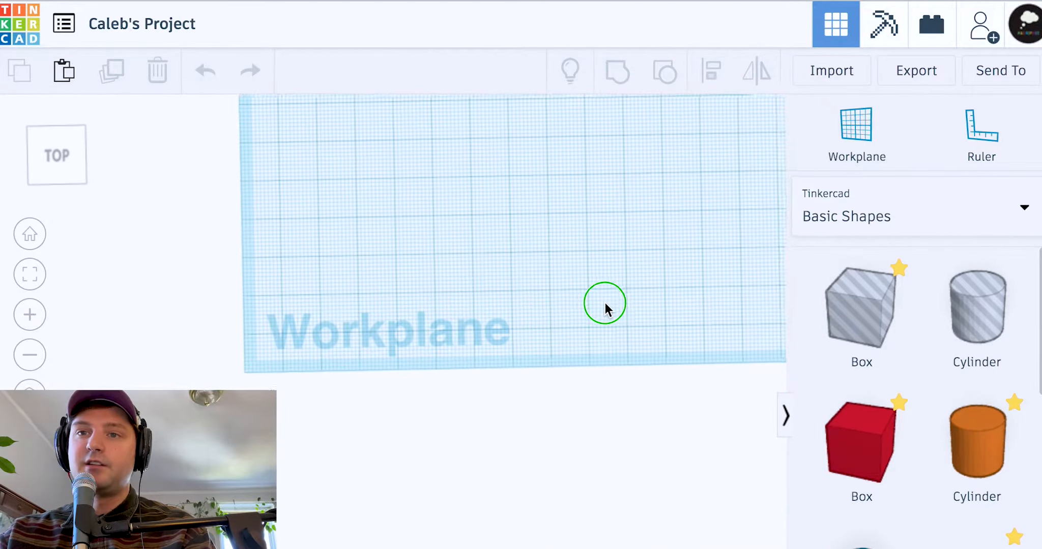
{"action": "right_click_drag", "start_coordinate": [632, 349], "coordinate": [630, 222]}
{"action": "middle_click_drag", "start_coordinate": [630, 222], "coordinate": [557, 437]}
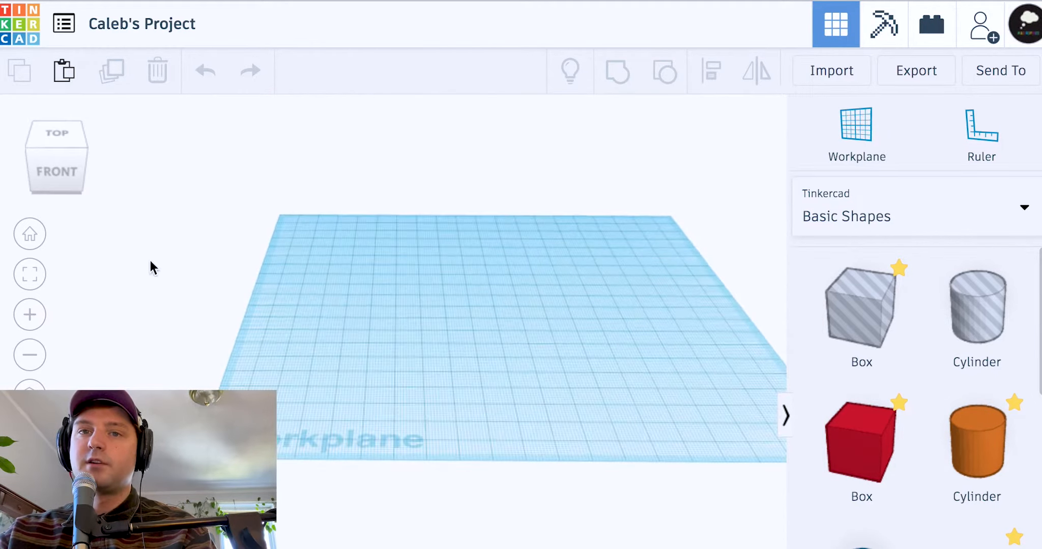
{"action": "left_click", "coordinate": [28, 242]}
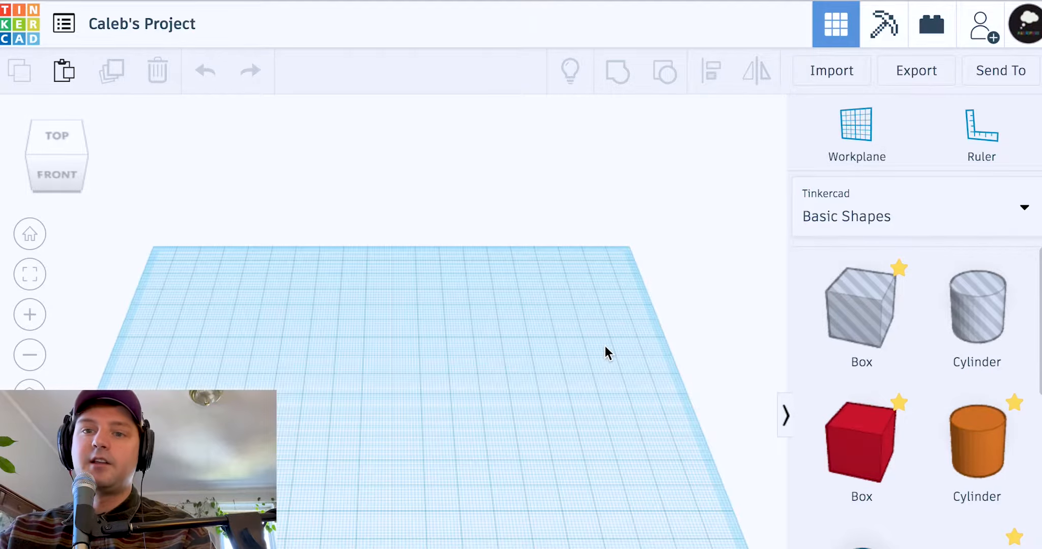
Drop a red 20 × 20 × 20 Box from Basic Shapes onto the workplane
{"action": "scroll", "coordinate": [937, 449], "scroll_direction": "down", "scroll_amount": 10}
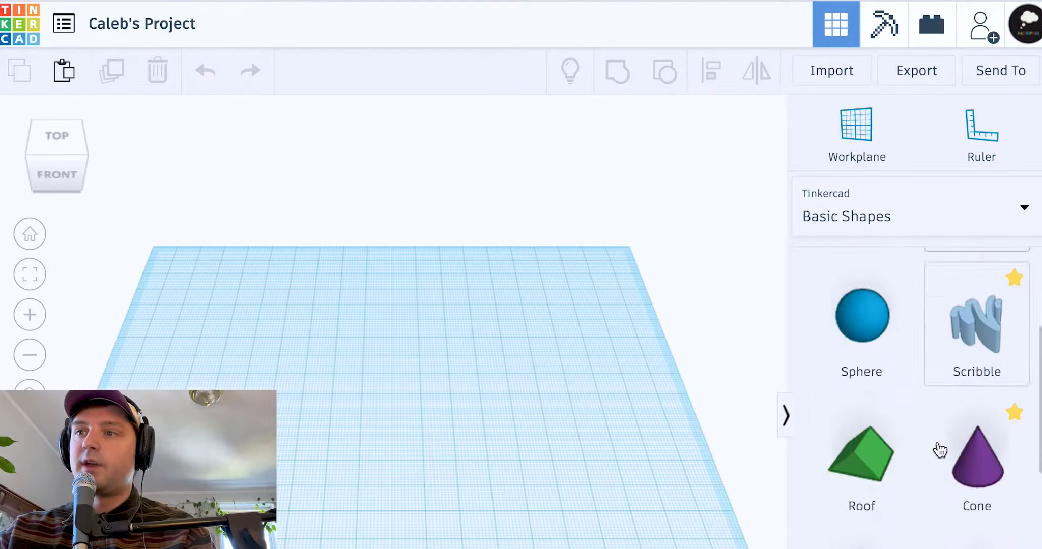
{"action": "scroll", "coordinate": [940, 449], "scroll_direction": "down", "scroll_amount": 8}
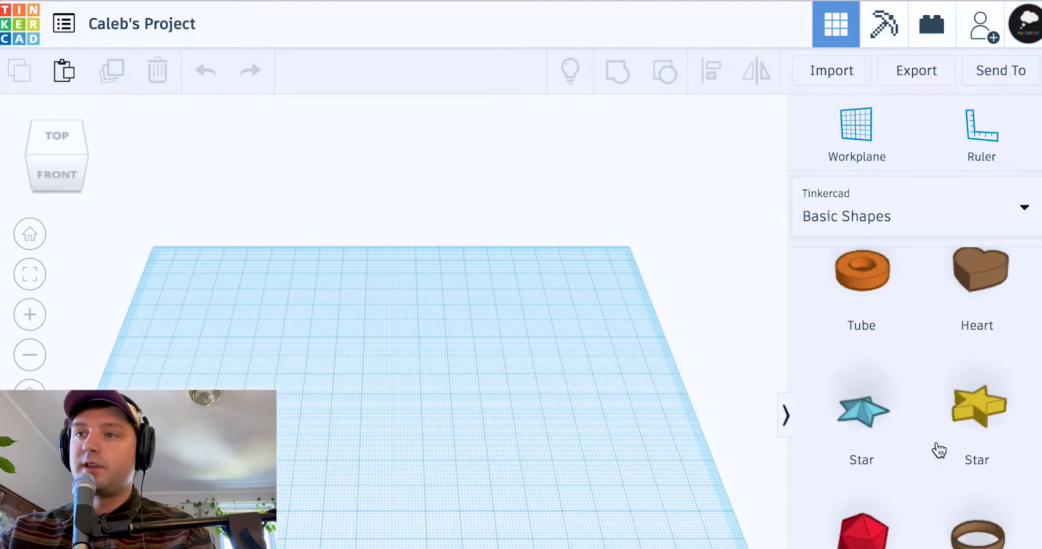
{"action": "scroll", "coordinate": [937, 446], "scroll_direction": "up", "scroll_amount": 15}
{"action": "left_click_drag", "start_coordinate": [875, 452], "coordinate": [427, 453]}
{"action": "right_click_drag", "start_coordinate": [502, 472], "coordinate": [499, 434]}
Select the red box and toggle its property details in the Shape inspector
{"action": "left_click", "coordinate": [410, 420]}
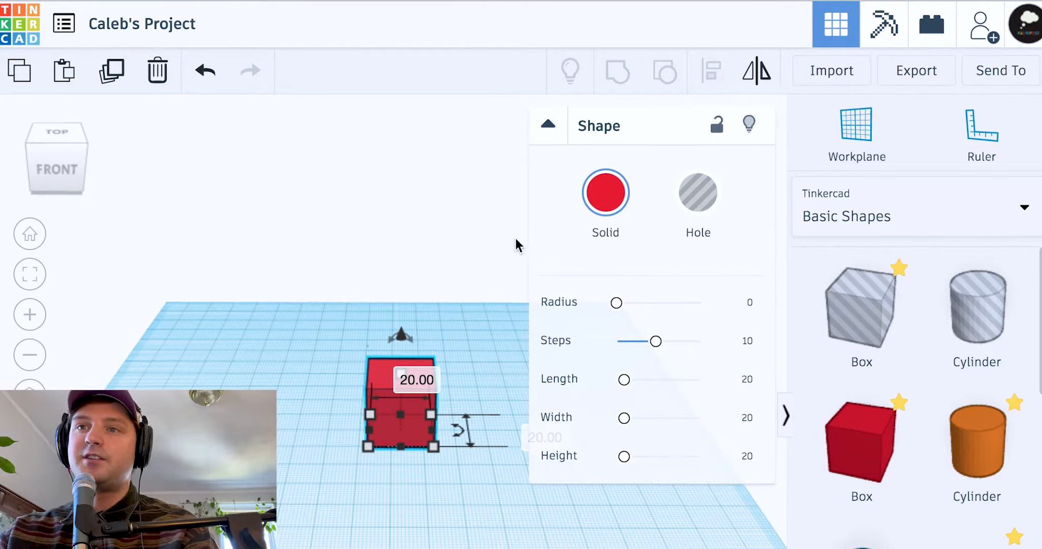
{"action": "left_click", "coordinate": [555, 129]}
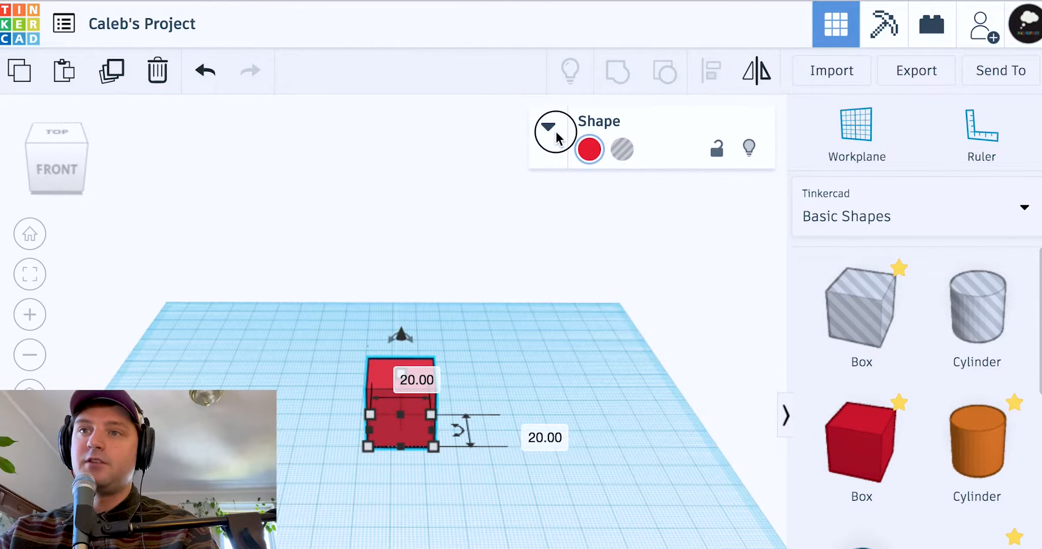
{"action": "left_click", "coordinate": [554, 129]}
{"action": "left_click", "coordinate": [555, 129]}
{"action": "left_click", "coordinate": [554, 129]}
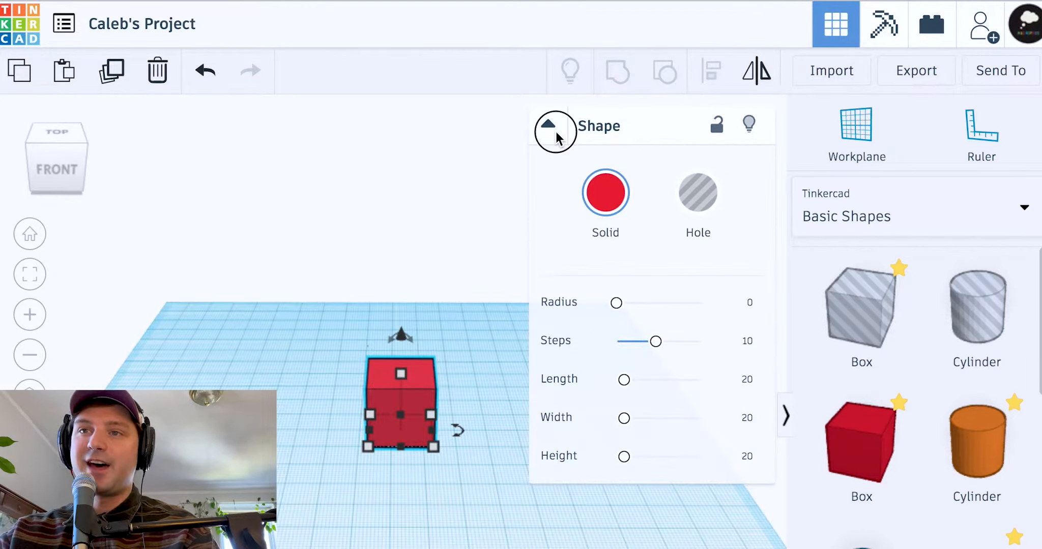
{"action": "left_click", "coordinate": [554, 129]}
{"action": "left_click", "coordinate": [555, 129]}
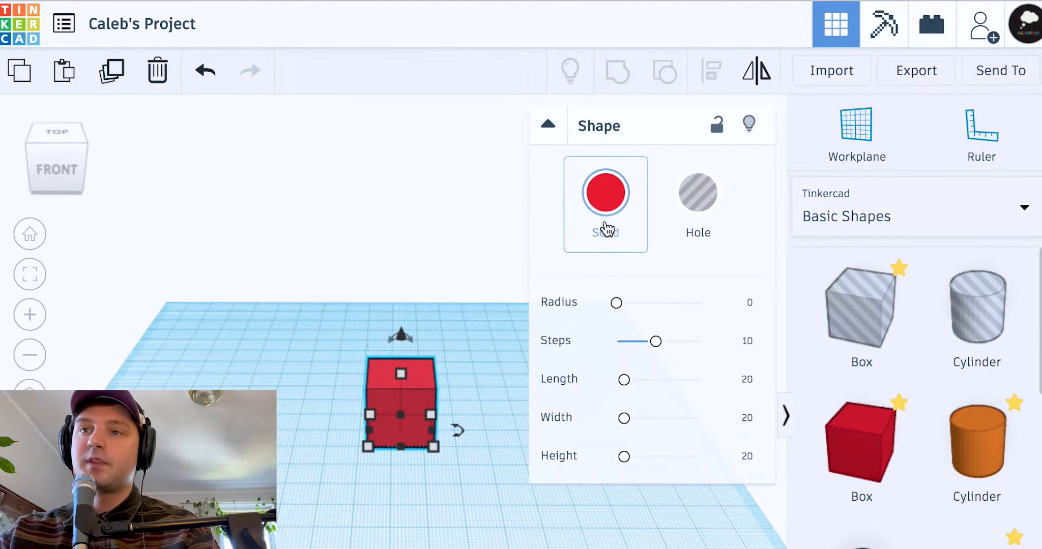
Make the box light blue, try it as a Hole, then set it back to Solid
{"action": "left_click", "coordinate": [615, 238]}
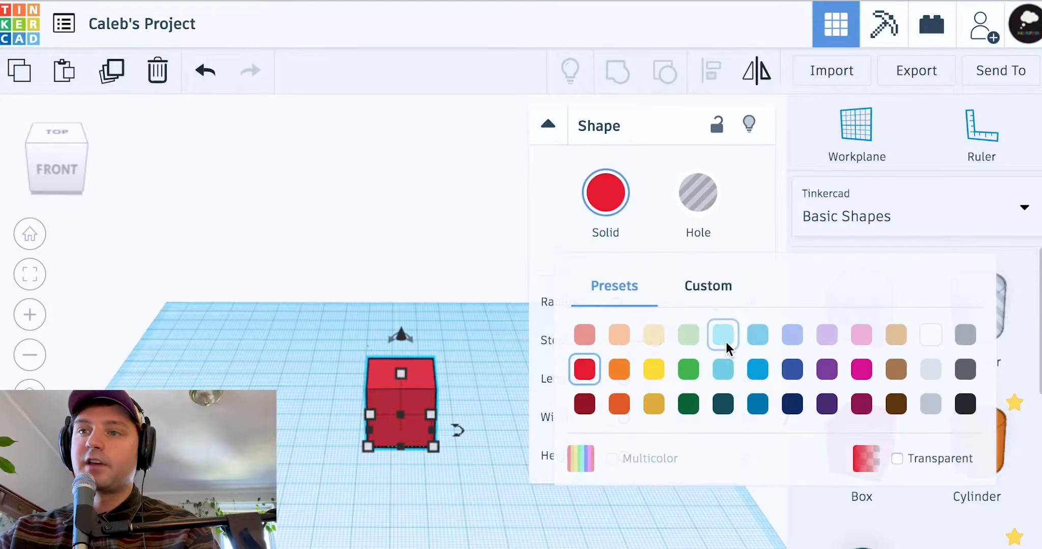
{"action": "left_click", "coordinate": [723, 265]}
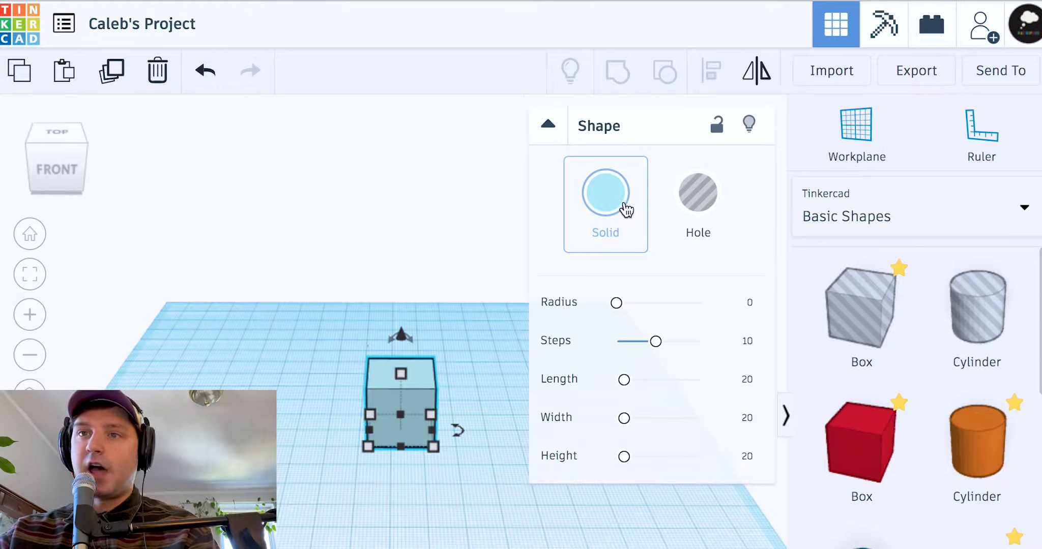
{"action": "left_click", "coordinate": [621, 210]}
{"action": "left_click", "coordinate": [703, 223]}
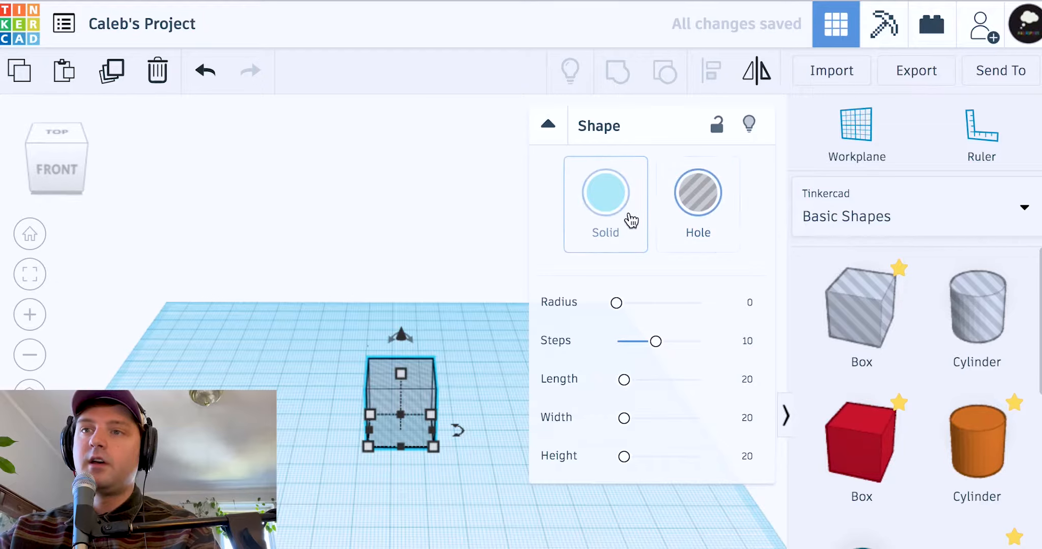
{"action": "left_click", "coordinate": [631, 220]}
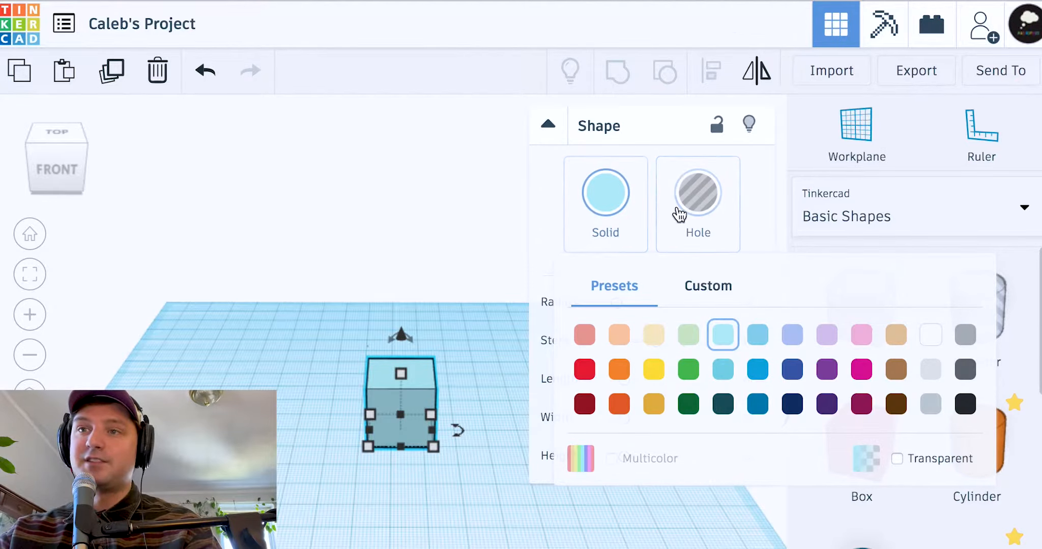
{"action": "left_click", "coordinate": [677, 211]}
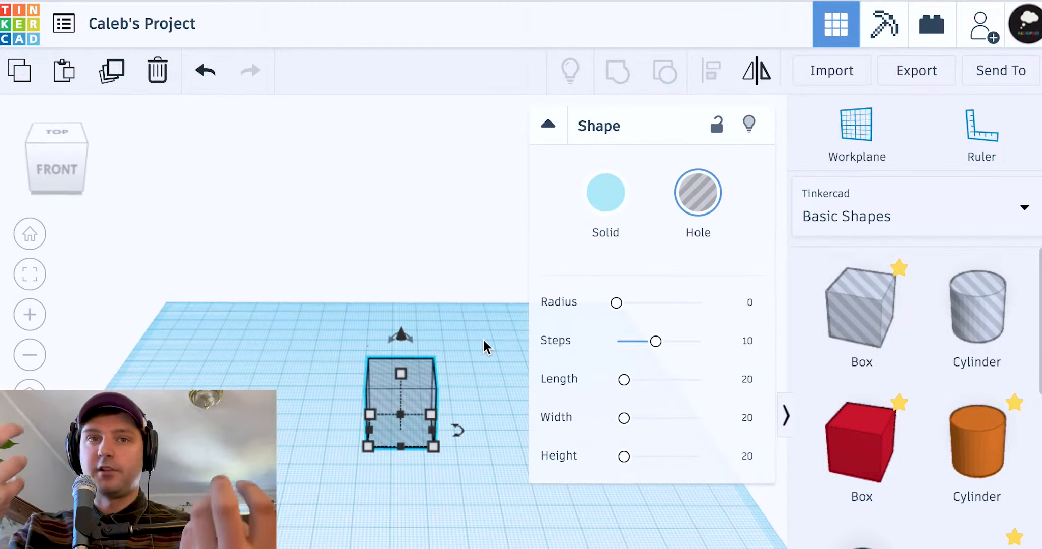
{"action": "left_click", "coordinate": [593, 219]}
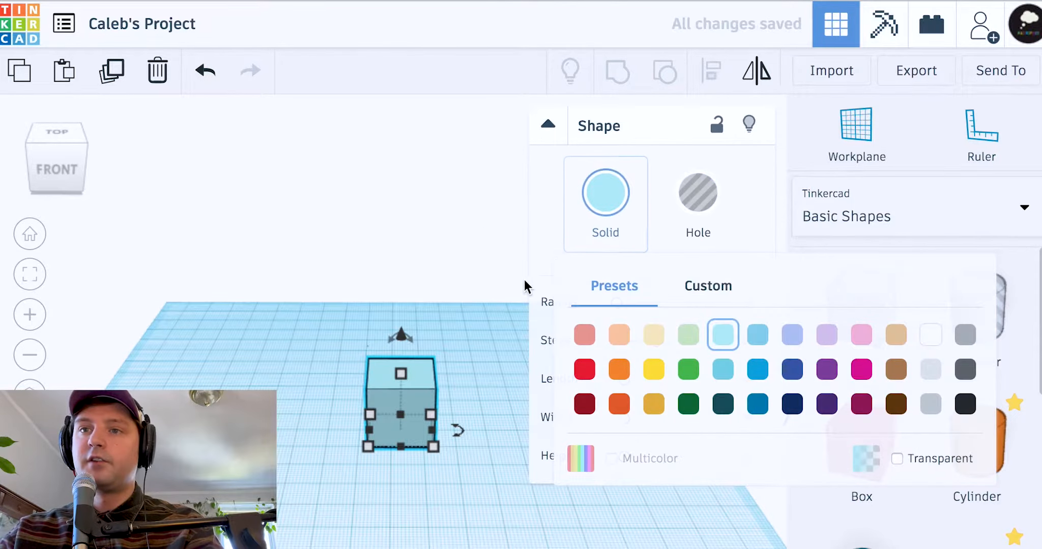
{"action": "left_click", "coordinate": [492, 288]}
{"action": "left_click", "coordinate": [396, 431]}
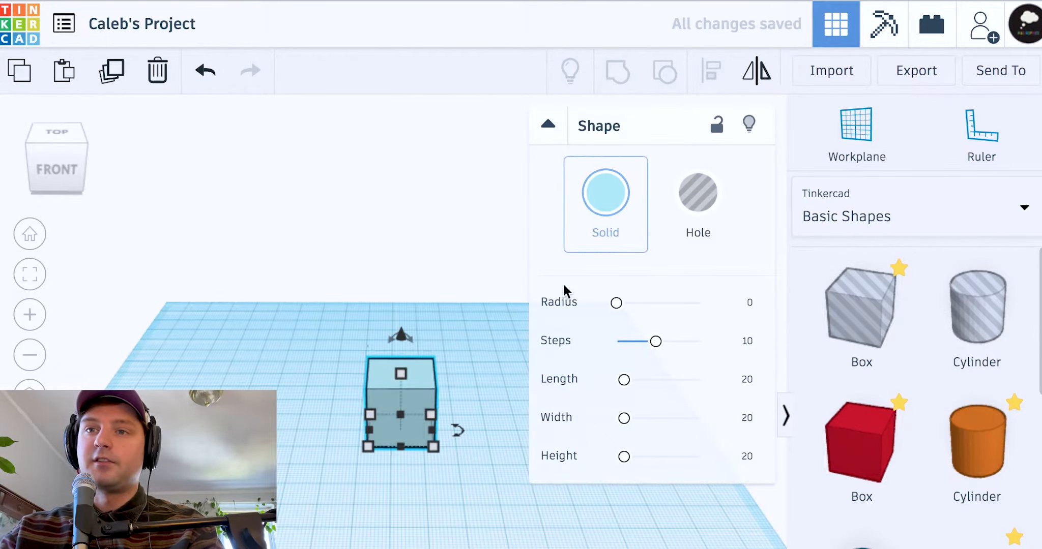
Move the box back and resize its footprint to about 45 by 46
{"action": "scroll", "coordinate": [430, 395], "scroll_direction": "up", "scroll_amount": 3}
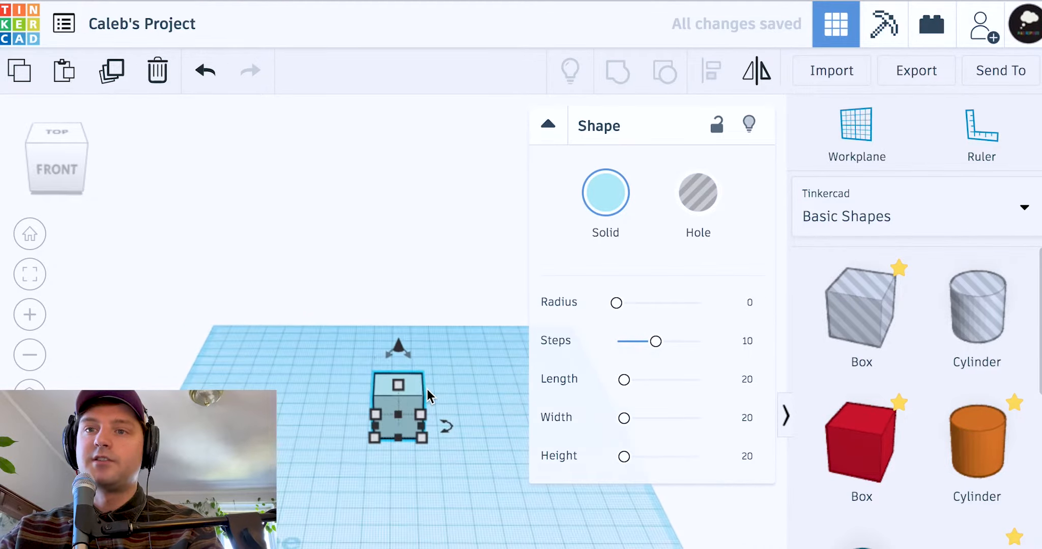
{"action": "left_click_drag", "start_coordinate": [426, 398], "coordinate": [402, 345]}
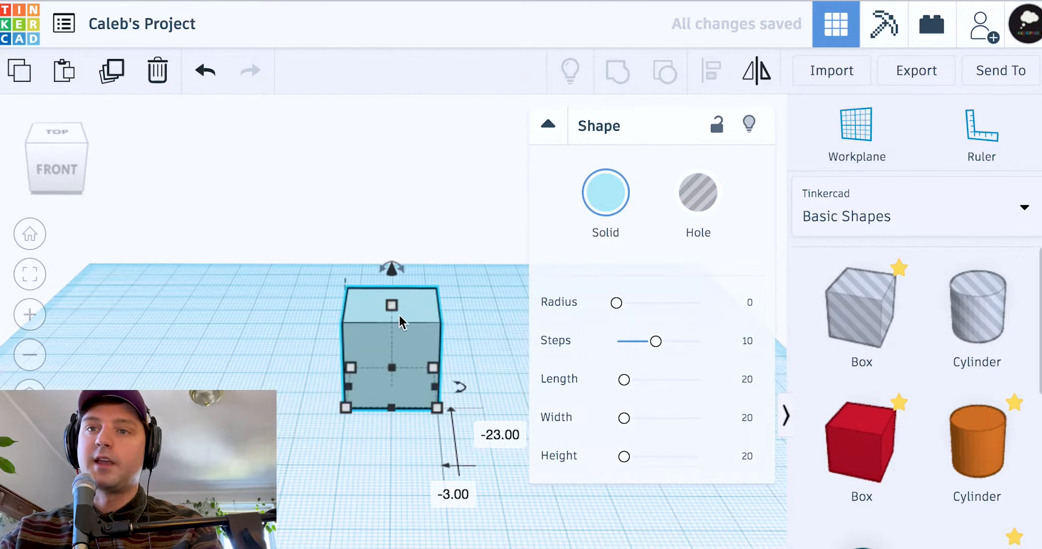
{"action": "left_click", "coordinate": [352, 414]}
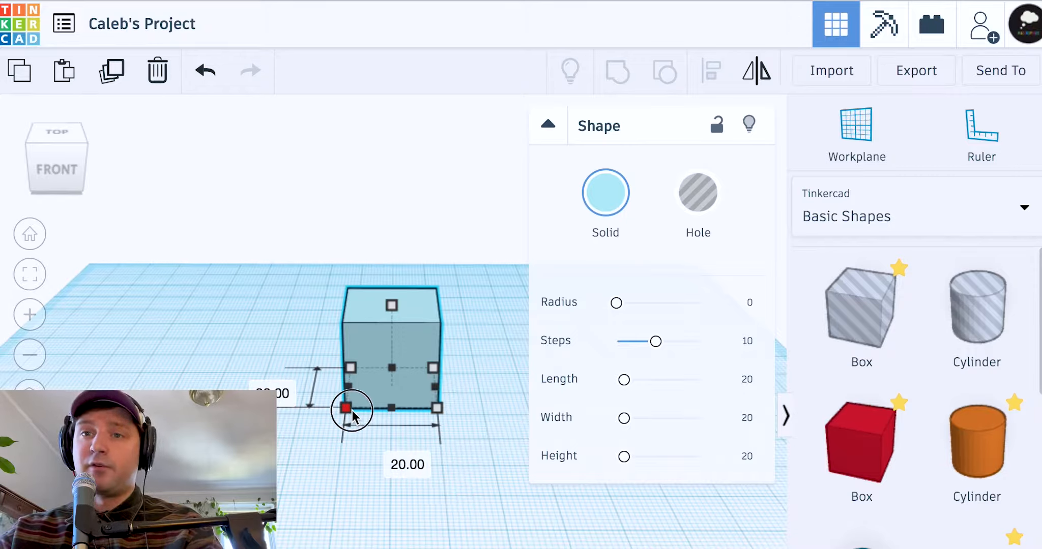
{"action": "left_click_drag", "start_coordinate": [353, 413], "coordinate": [297, 464]}
{"action": "left_click_drag", "start_coordinate": [231, 439], "coordinate": [314, 431]}
{"action": "left_click_drag", "start_coordinate": [455, 443], "coordinate": [470, 428]}
{"action": "left_click_drag", "start_coordinate": [403, 372], "coordinate": [356, 303]}
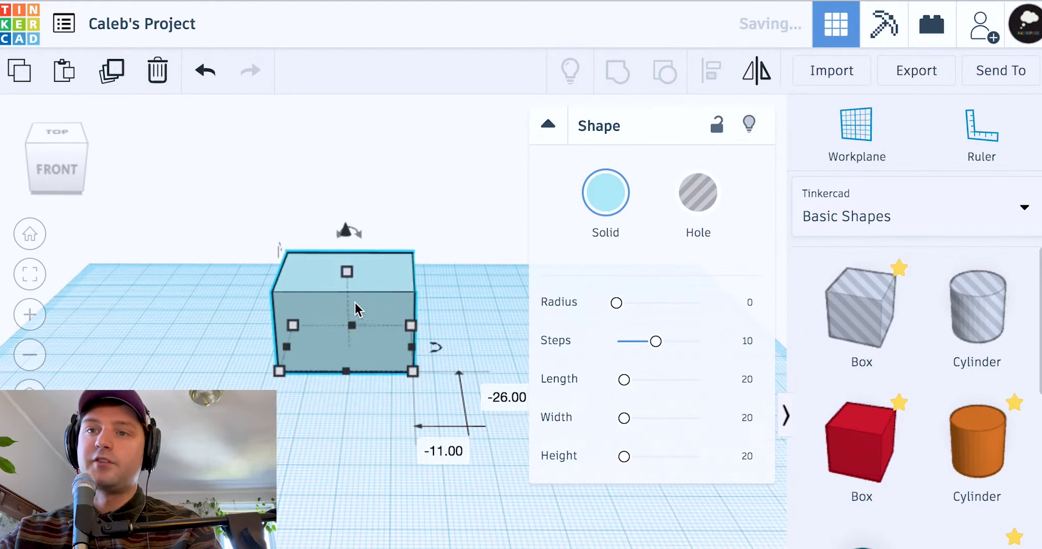
{"action": "left_click_drag", "start_coordinate": [417, 368], "coordinate": [525, 363]}
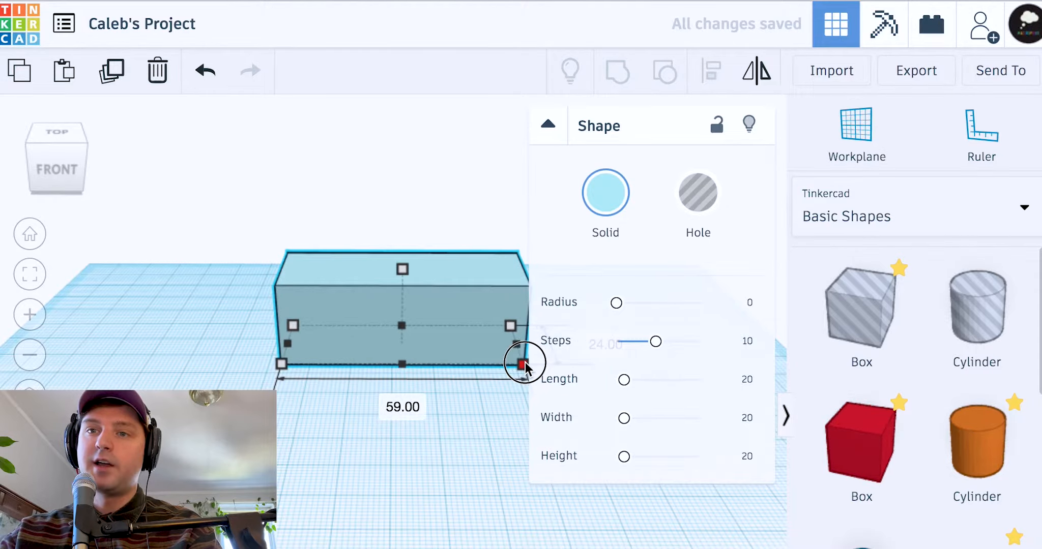
{"action": "left_click_drag", "start_coordinate": [460, 345], "coordinate": [416, 350]}
{"action": "left_click_drag", "start_coordinate": [482, 367], "coordinate": [424, 415]}
{"action": "left_click_drag", "start_coordinate": [355, 388], "coordinate": [367, 388]}
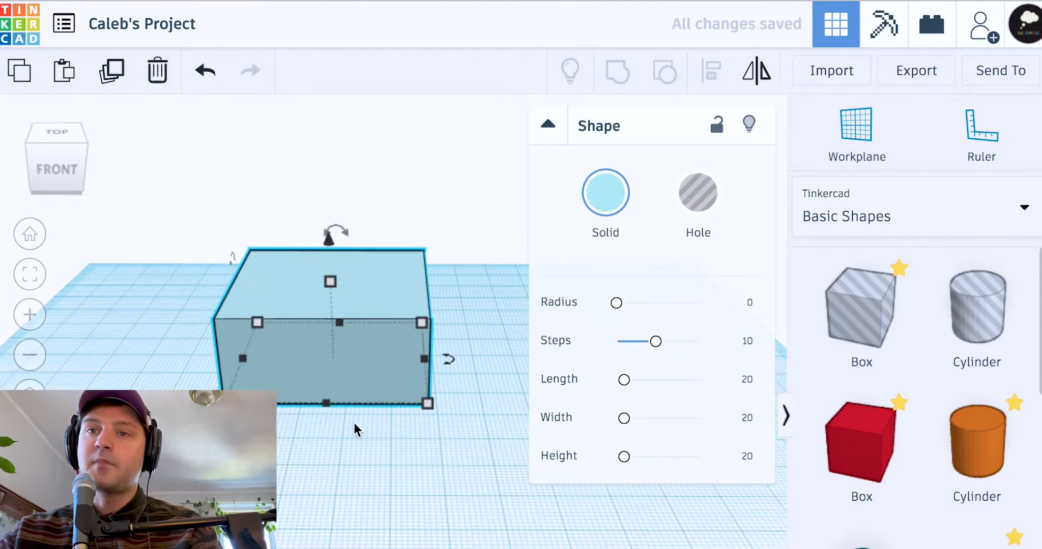
Refine the box to 32 long, 36 wide and 31 tall
{"action": "mouse_move", "coordinate": [431, 369]}
{"action": "left_mouse_down"}
{"action": "mouse_move", "coordinate": [505, 368]}
{"action": "mouse_move", "coordinate": [365, 378]}
{"action": "mouse_move", "coordinate": [484, 365]}
{"action": "mouse_move", "coordinate": [418, 377]}
{"action": "left_mouse_up"}
{"action": "left_click_drag", "start_coordinate": [336, 322], "coordinate": [374, 307]}
{"action": "mouse_move", "coordinate": [325, 409]}
{"action": "left_mouse_down"}
{"action": "mouse_move", "coordinate": [326, 486]}
{"action": "mouse_move", "coordinate": [324, 413]}
{"action": "left_mouse_up"}
{"action": "left_click_drag", "start_coordinate": [248, 346], "coordinate": [291, 350]}
{"action": "left_click_drag", "start_coordinate": [412, 350], "coordinate": [419, 349]}
{"action": "right_click_drag", "start_coordinate": [358, 273], "coordinate": [361, 296]}
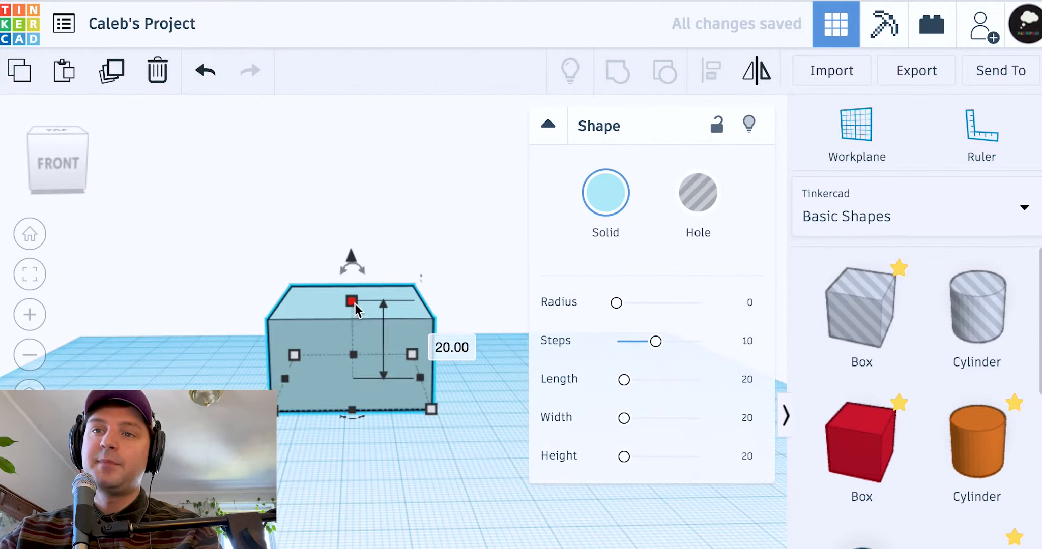
{"action": "left_click_drag", "start_coordinate": [355, 305], "coordinate": [389, 263]}
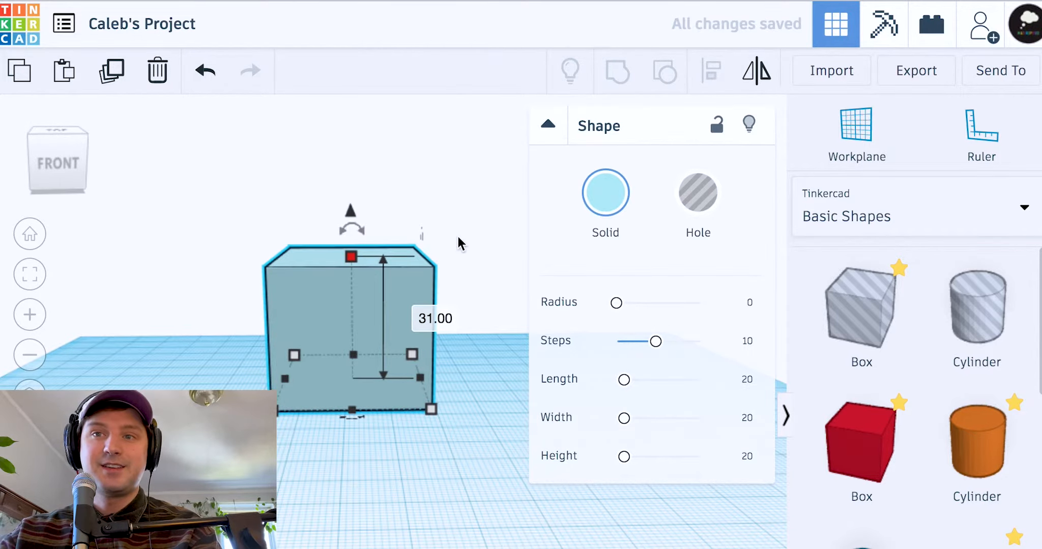
{"action": "right_click_drag", "start_coordinate": [488, 237], "coordinate": [345, 262]}
Reset the view and move the box toward the front-left
{"action": "left_click", "coordinate": [29, 239]}
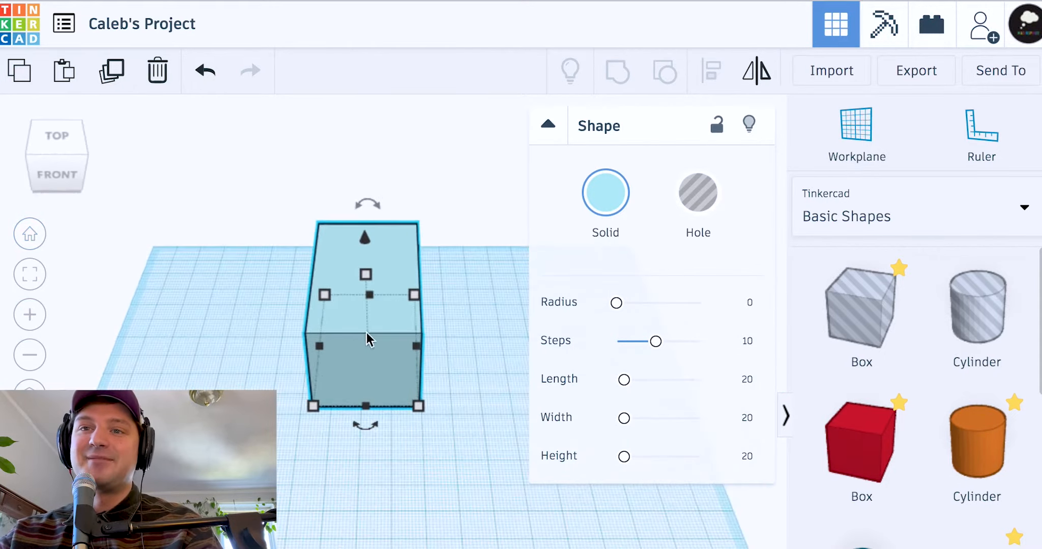
{"action": "left_click", "coordinate": [459, 355]}
{"action": "left_click_drag", "start_coordinate": [347, 331], "coordinate": [319, 392]}
{"action": "left_click", "coordinate": [479, 312]}
{"action": "right_click_drag", "start_coordinate": [312, 321], "coordinate": [398, 376]}
{"action": "left_click", "coordinate": [427, 389]}
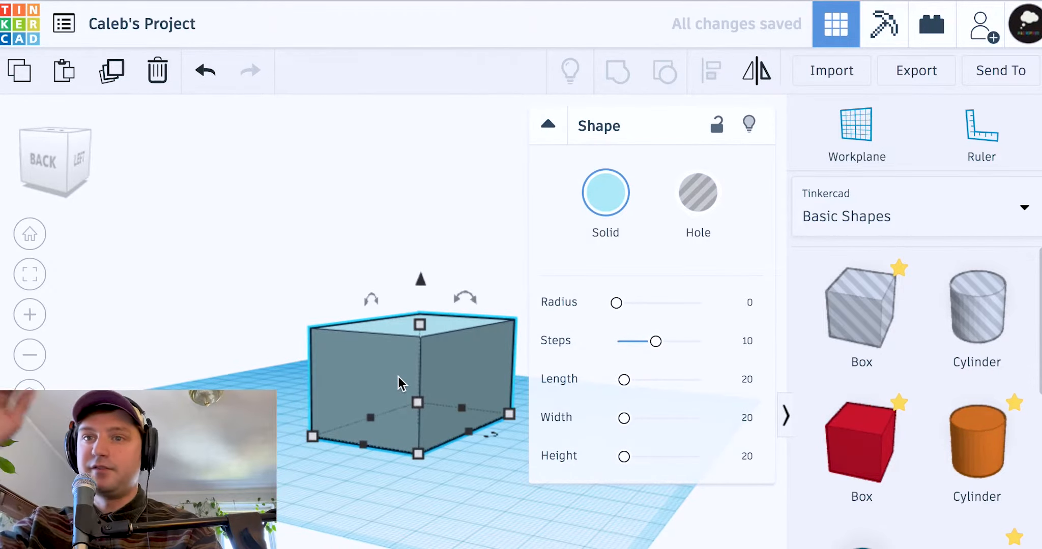
{"action": "right_click_drag", "start_coordinate": [423, 414], "coordinate": [448, 414]}
{"action": "right_click_drag", "start_coordinate": [419, 454], "coordinate": [396, 486]}
{"action": "right_click_drag", "start_coordinate": [453, 428], "coordinate": [490, 479]}
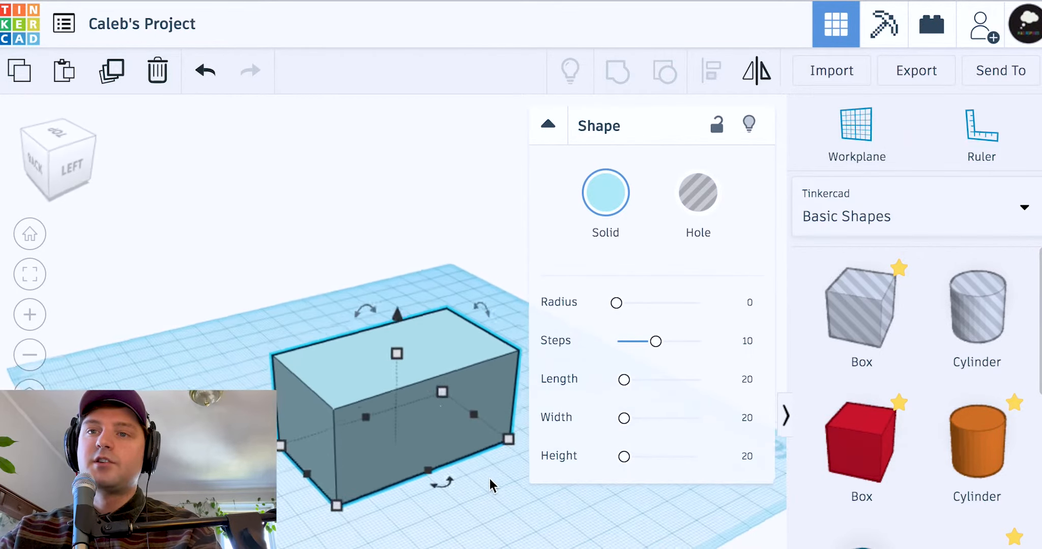
Stretch the box to 36 tall and 78 long
{"action": "left_click_drag", "start_coordinate": [407, 360], "coordinate": [413, 318]}
{"action": "mouse_move", "coordinate": [375, 393]}
{"action": "left_mouse_down"}
{"action": "mouse_move", "coordinate": [374, 422]}
{"action": "mouse_move", "coordinate": [371, 391]}
{"action": "left_mouse_up"}
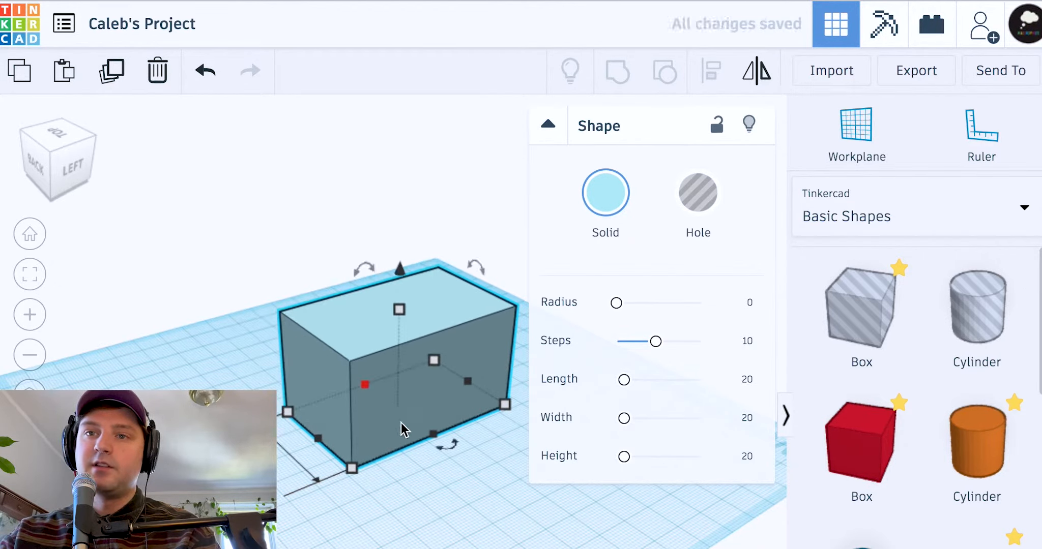
{"action": "left_click_drag", "start_coordinate": [433, 435], "coordinate": [267, 398]}
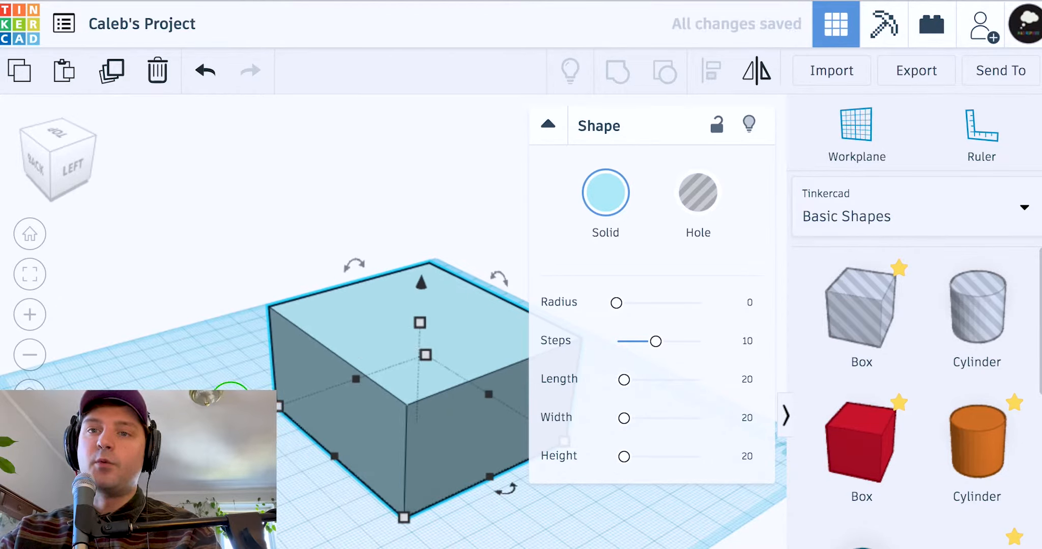
Move the box left, adjust its height, and place an orange cylinder beside it
{"action": "right_click_drag", "start_coordinate": [267, 398], "coordinate": [410, 369]}
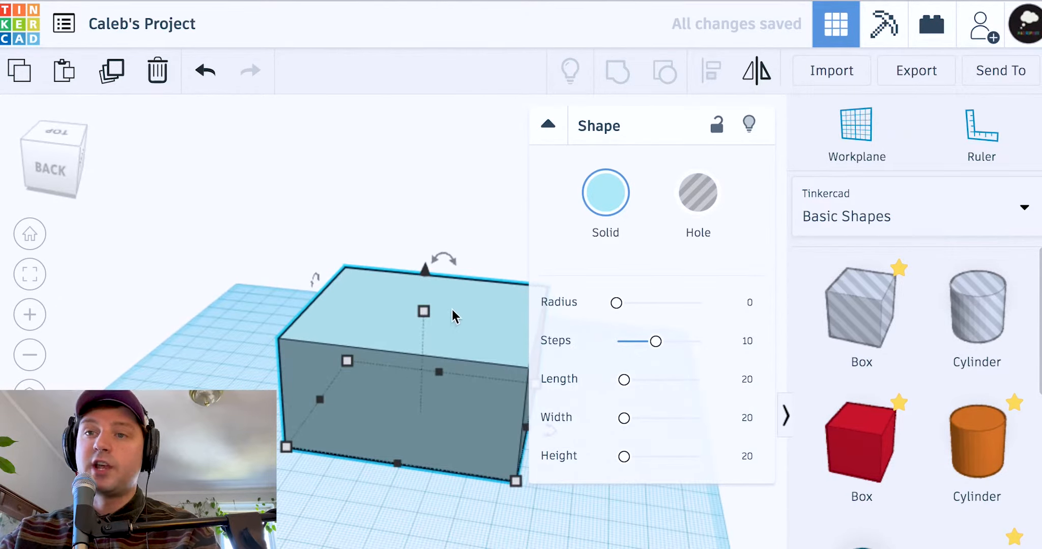
{"action": "left_click_drag", "start_coordinate": [473, 324], "coordinate": [442, 326]}
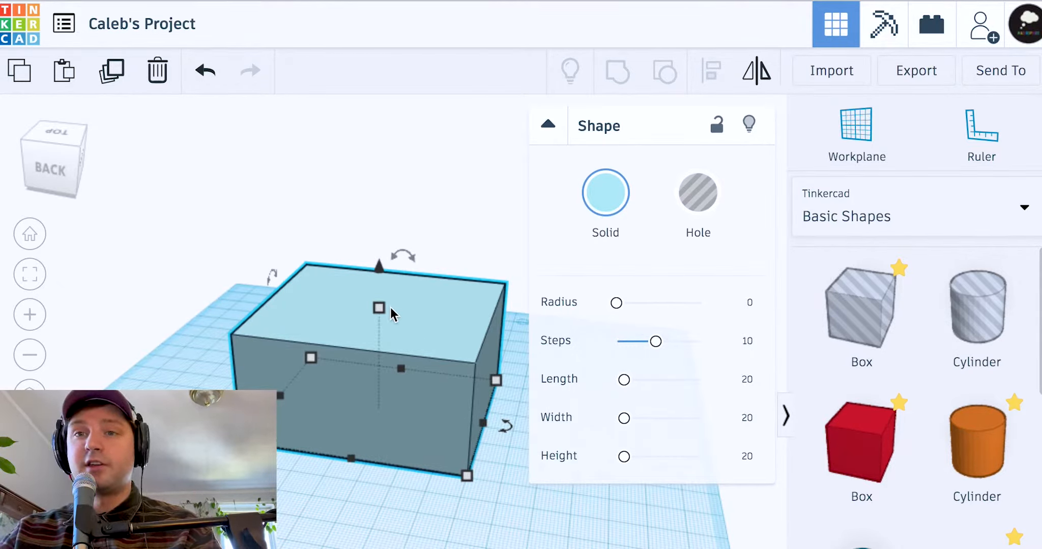
{"action": "left_click_drag", "start_coordinate": [390, 308], "coordinate": [410, 328]}
{"action": "left_click_drag", "start_coordinate": [929, 469], "coordinate": [176, 330]}
Delete the orange cylinder, then add a trial red box, nudge it, and delete it
{"action": "key", "text": "Delete"}
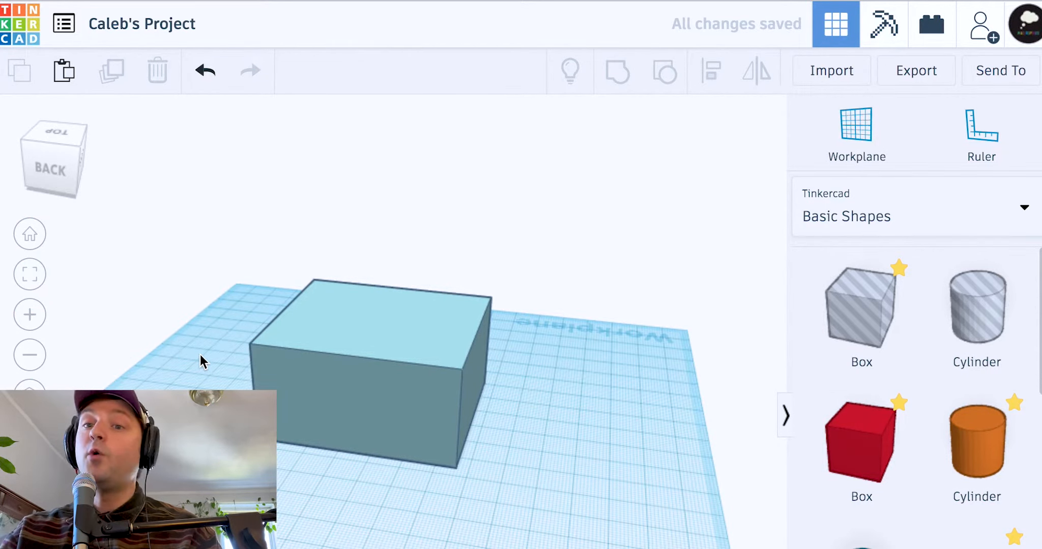
{"action": "left_click_drag", "start_coordinate": [825, 456], "coordinate": [569, 454]}
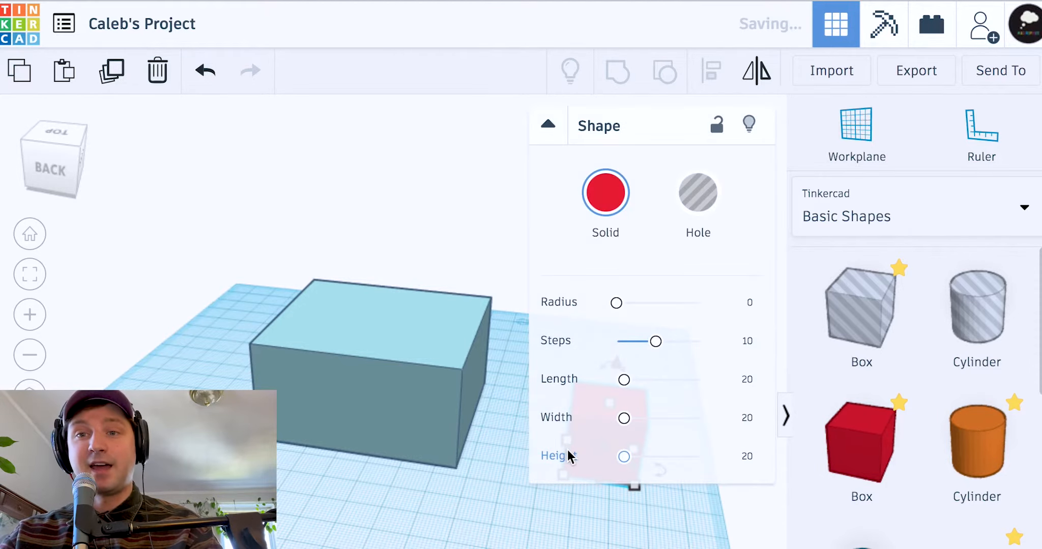
{"action": "key", "text": "shift+Left"}
{"action": "key", "text": "shift+Left"}
{"action": "key", "text": "shift+Down"}
{"action": "key", "text": "shift+Down"}
{"action": "key", "text": "shift+Down"}
{"action": "key", "text": "shift+Left"}
{"action": "key", "text": "shift+Left"}
{"action": "key", "text": "shift+Left"}
{"action": "key", "text": "shift+Left"}
{"action": "key", "text": "shift+Left"}
{"action": "key", "text": "shift+Left"}
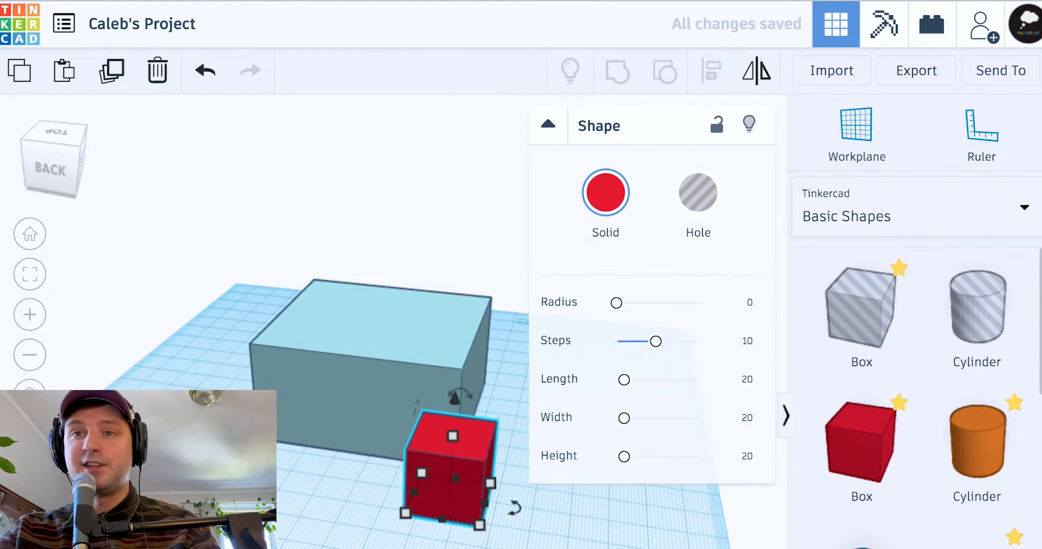
{"action": "left_click", "coordinate": [154, 76]}
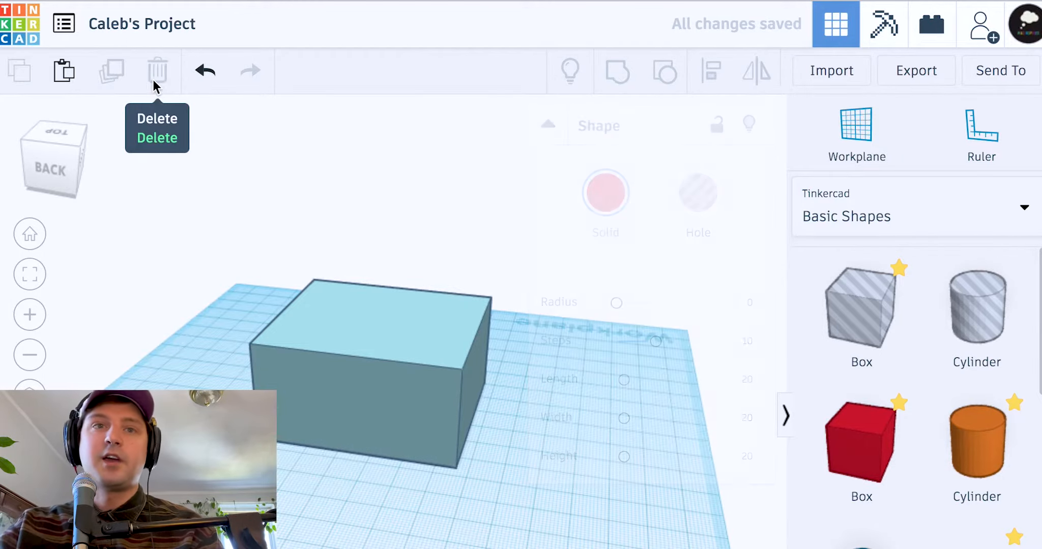
{"action": "left_click", "coordinate": [347, 389]}
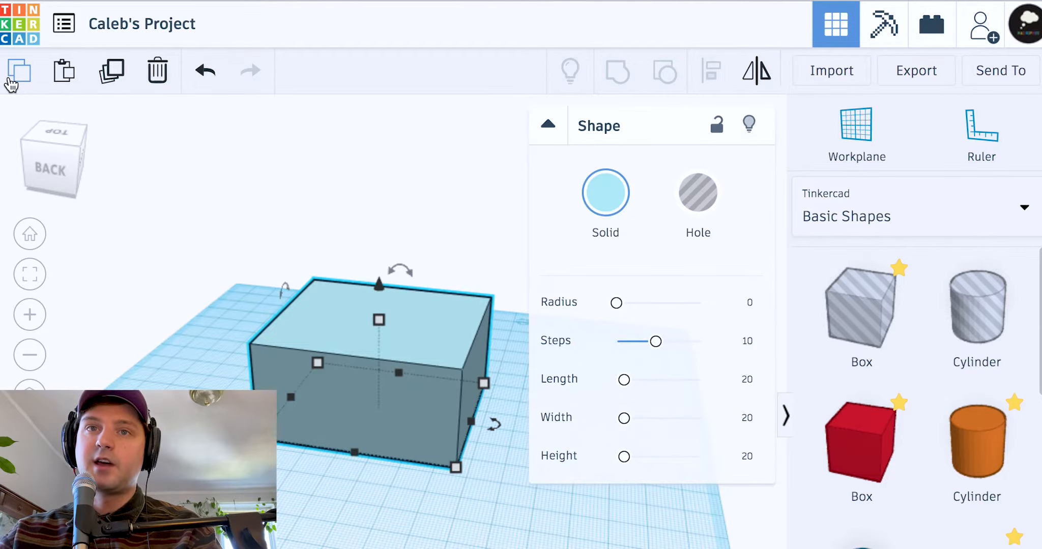
{"action": "key", "text": "ctrl+v"}
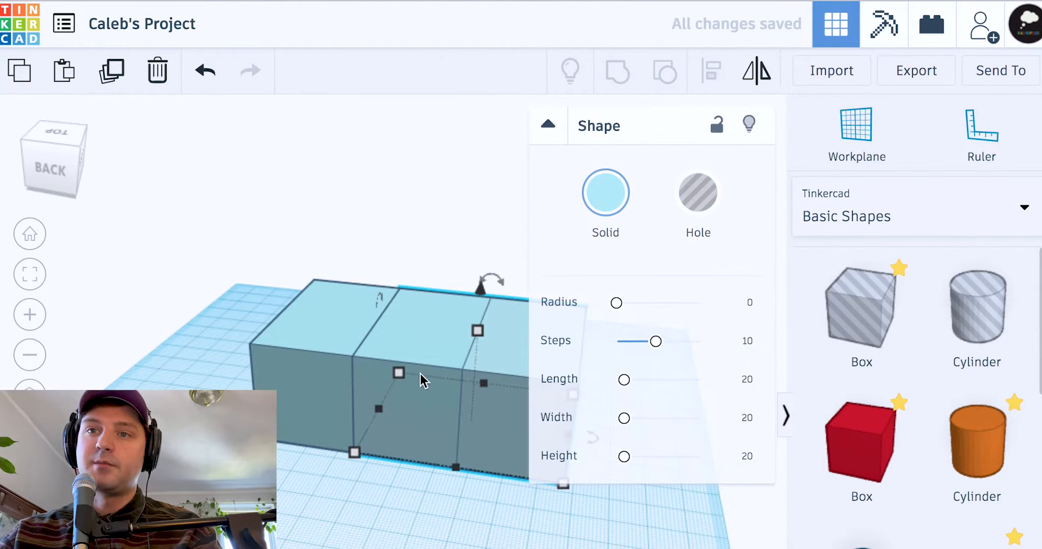
{"action": "left_click_drag", "start_coordinate": [411, 338], "coordinate": [296, 311]}
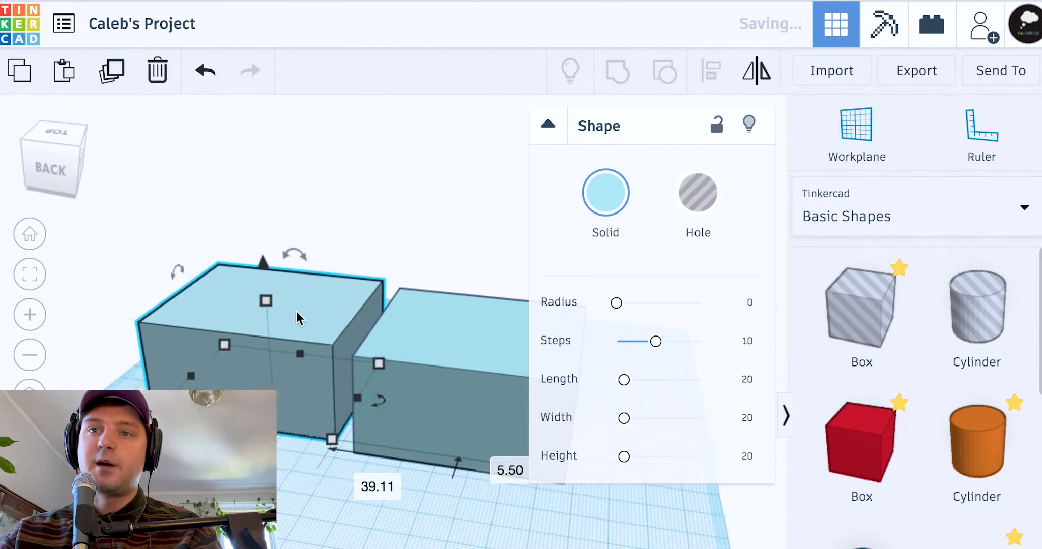
{"action": "left_click", "coordinate": [435, 361]}
{"action": "key", "text": "Delete"}
{"action": "left_click_drag", "start_coordinate": [344, 367], "coordinate": [380, 414]}
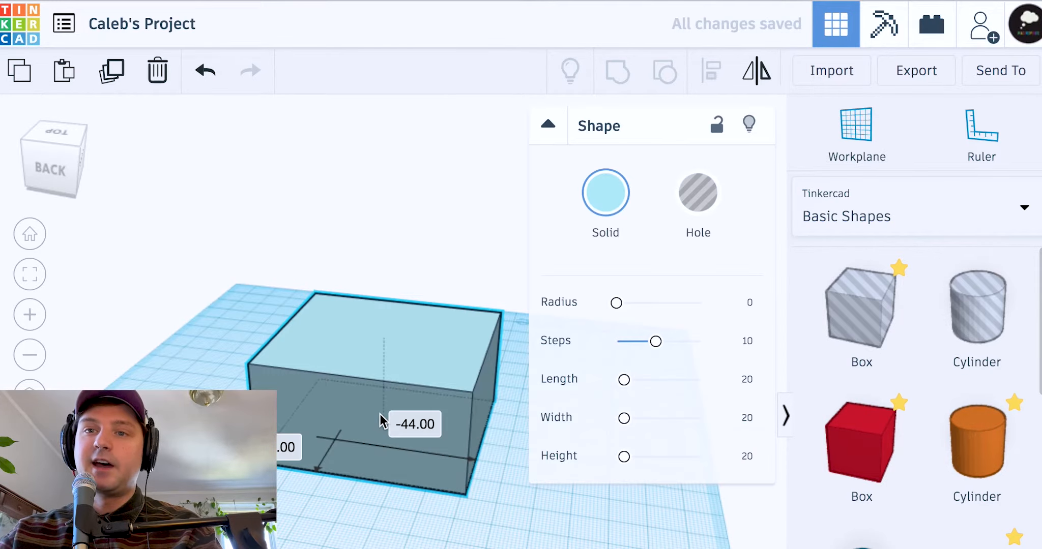
{"action": "left_click", "coordinate": [117, 87]}
{"action": "left_click_drag", "start_coordinate": [316, 353], "coordinate": [70, 339]}
{"action": "key", "text": "Delete"}
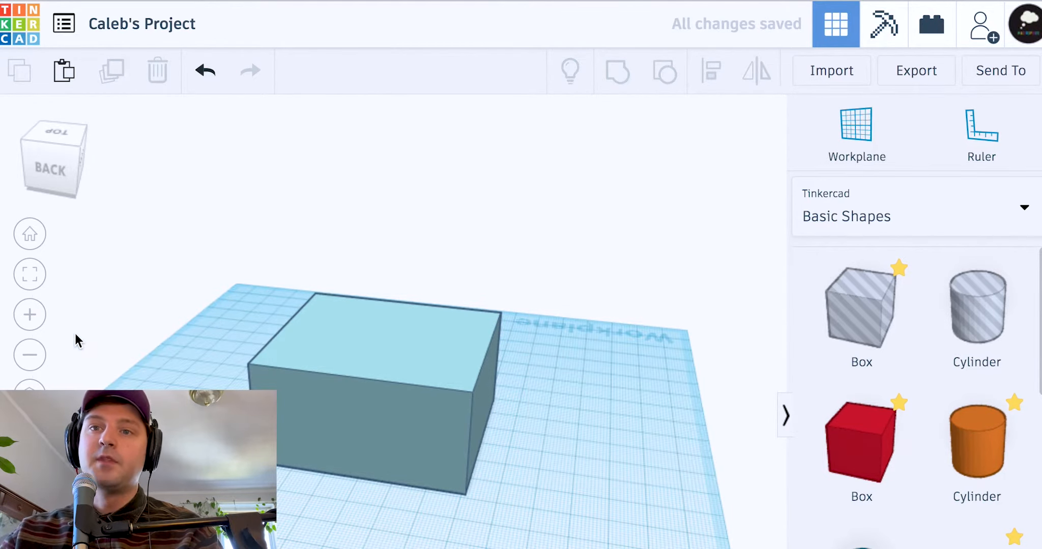
{"action": "left_click", "coordinate": [352, 442]}
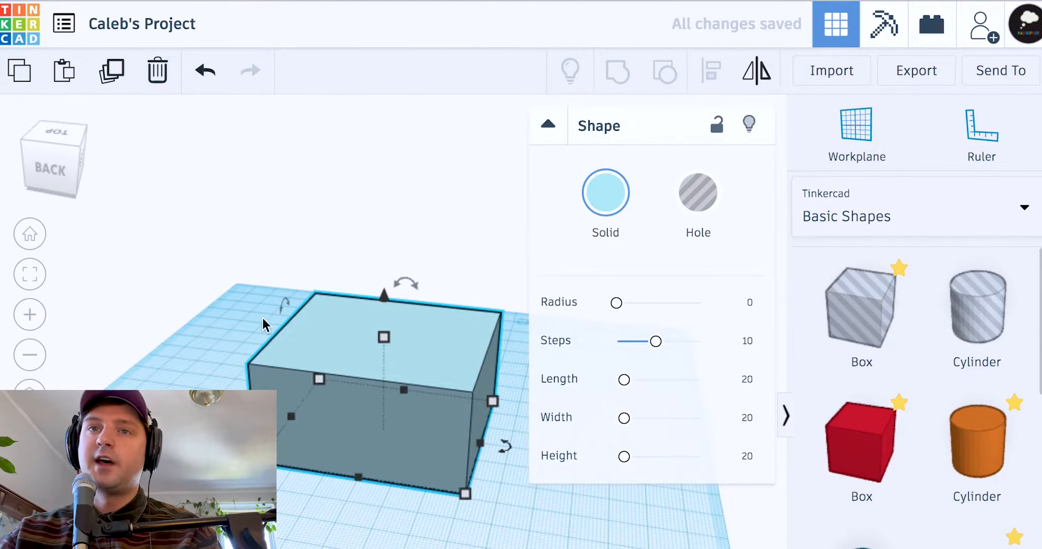
{"action": "left_click", "coordinate": [111, 72]}
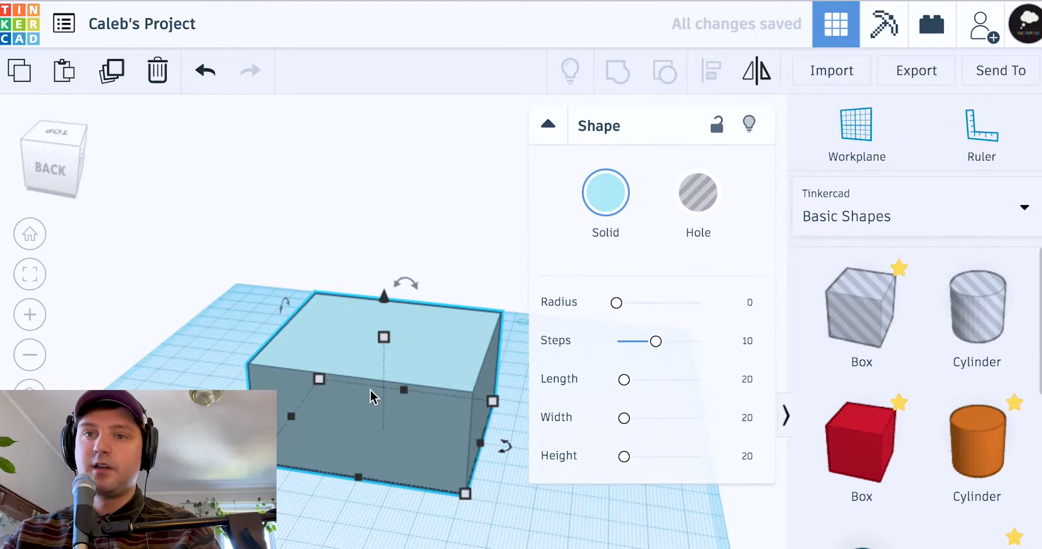
{"action": "left_click_drag", "start_coordinate": [370, 392], "coordinate": [140, 373]}
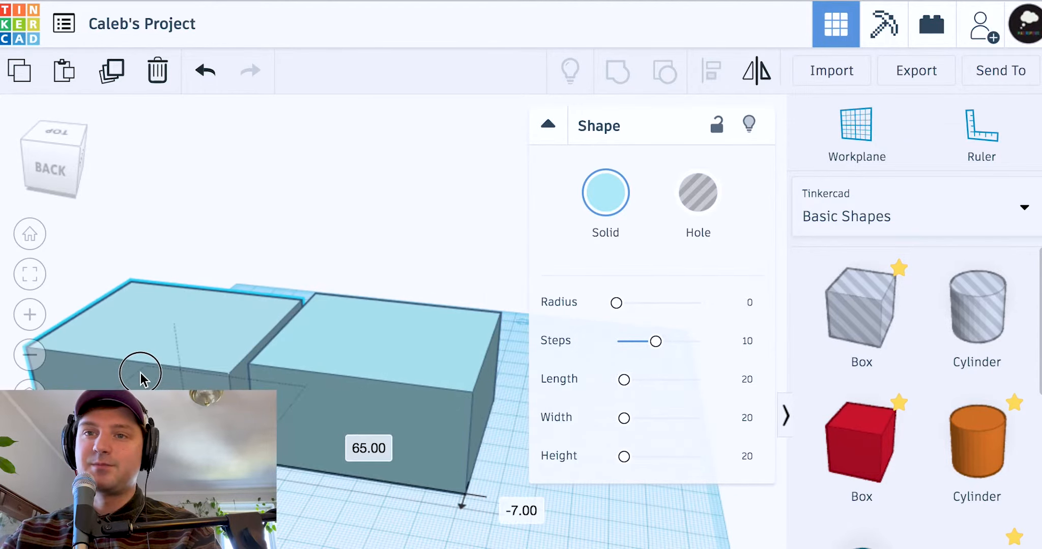
{"action": "key", "text": "Delete"}
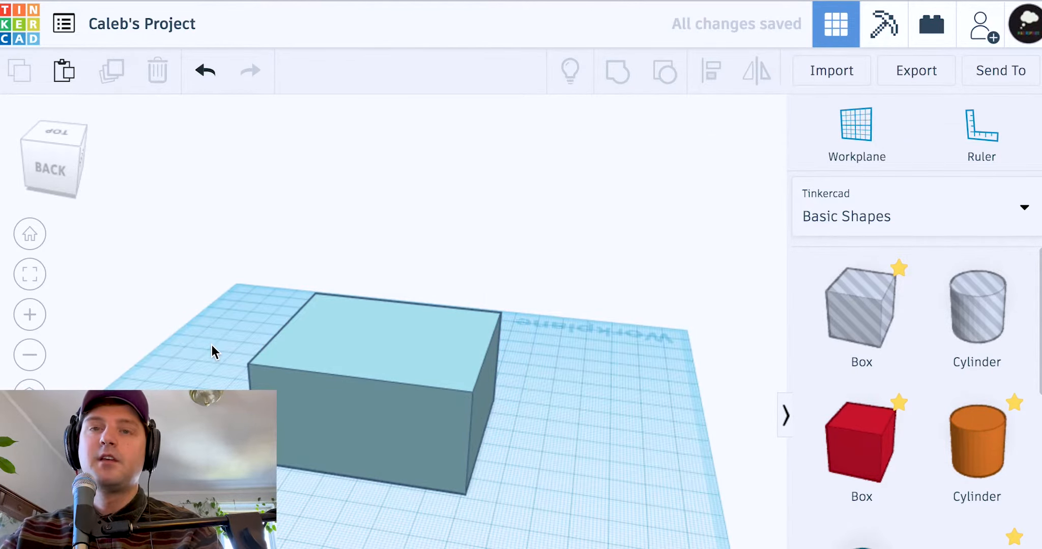
{"action": "left_click", "coordinate": [305, 368]}
{"action": "left_click", "coordinate": [109, 72]}
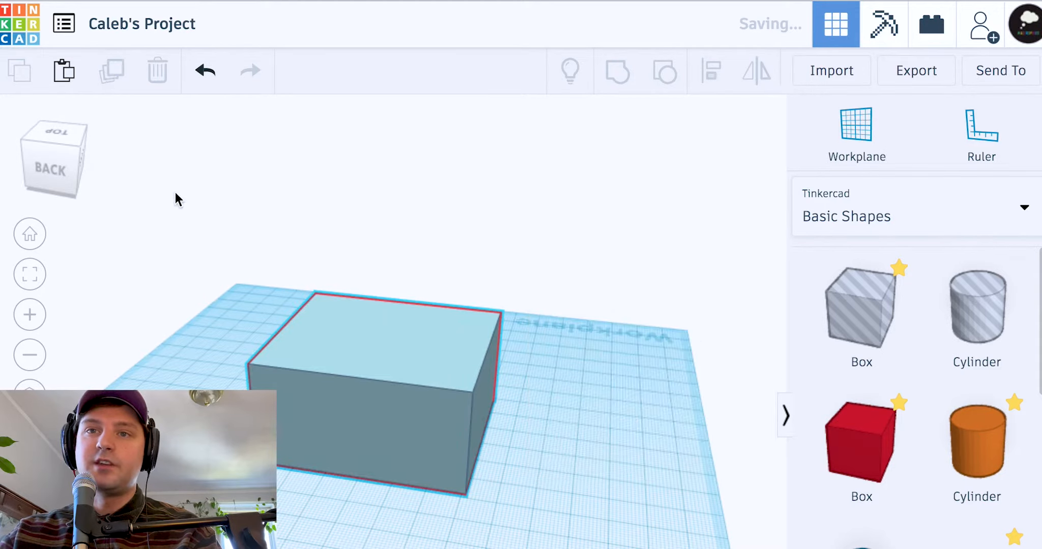
{"action": "left_click", "coordinate": [112, 69]}
{"action": "left_click", "coordinate": [115, 77]}
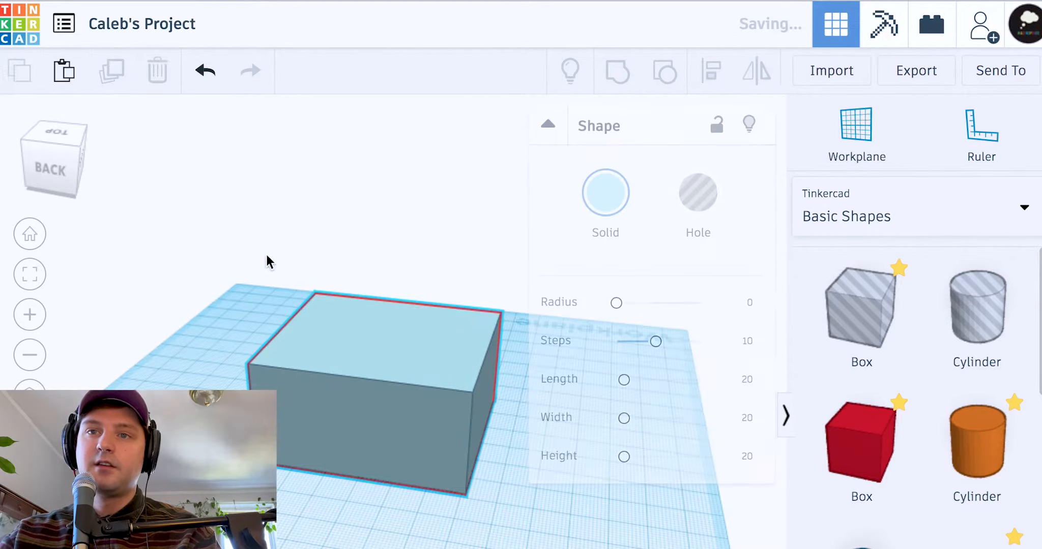
{"action": "left_click", "coordinate": [390, 279]}
{"action": "left_click_drag", "start_coordinate": [569, 369], "coordinate": [611, 369]}
{"action": "left_click_drag", "start_coordinate": [388, 377], "coordinate": [255, 351]}
{"action": "key", "text": "super+z"}
{"action": "key", "text": "super+z"}
{"action": "key", "text": "super+z"}
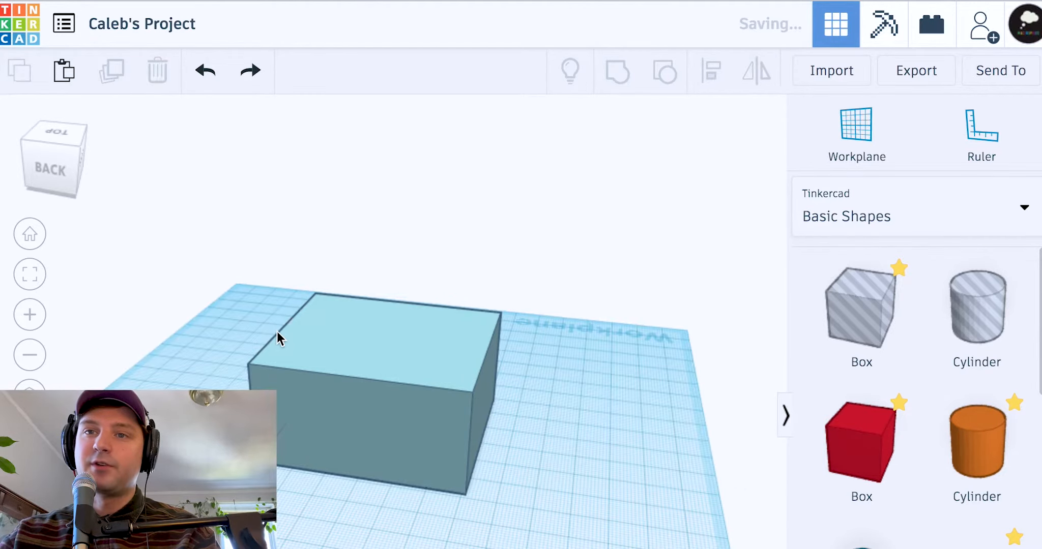
{"action": "left_click_drag", "start_coordinate": [356, 361], "coordinate": [138, 252]}
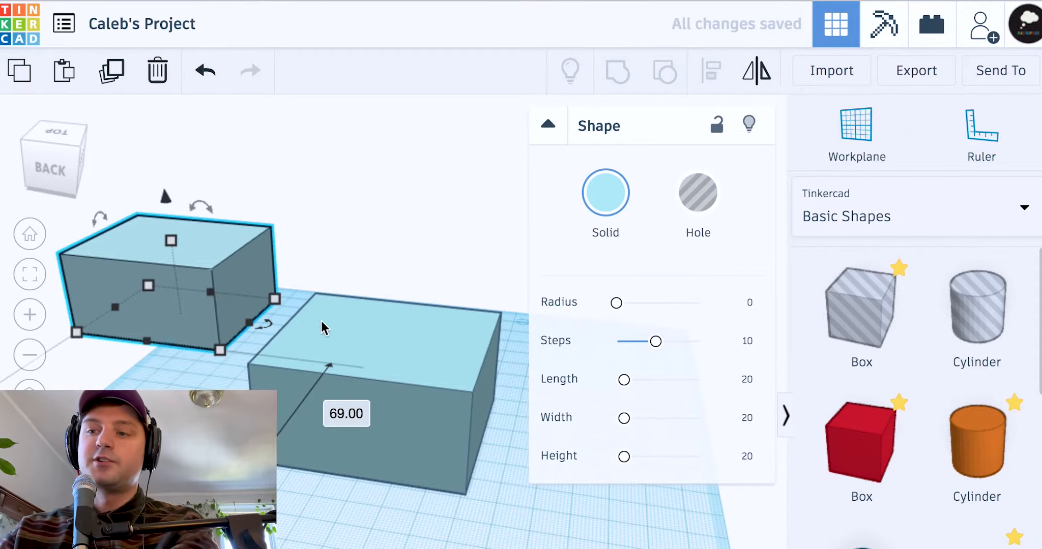
{"action": "key", "text": "Delete"}
{"action": "left_click", "coordinate": [441, 401]}
{"action": "key", "text": "Delete"}
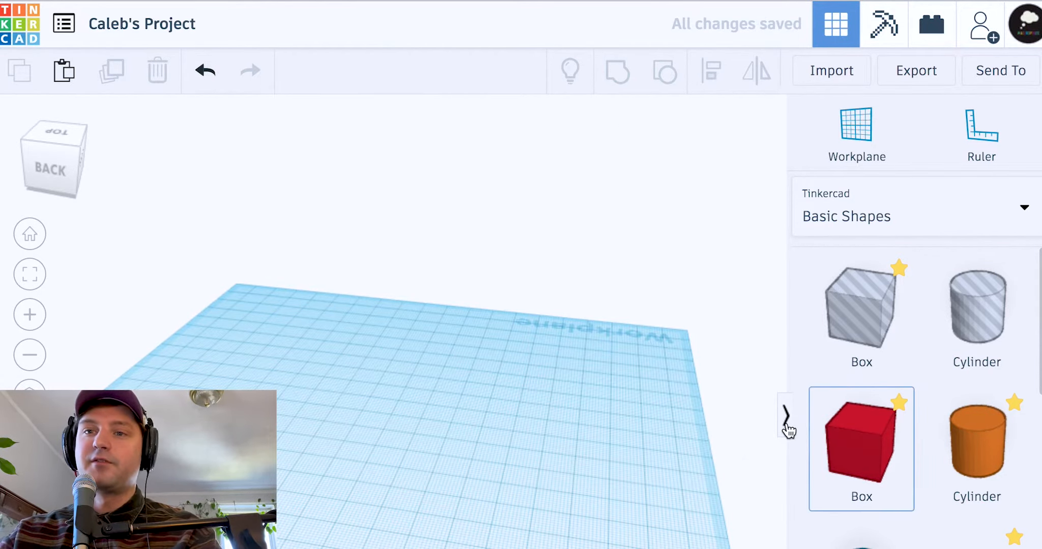
{"action": "key", "text": "super+z"}
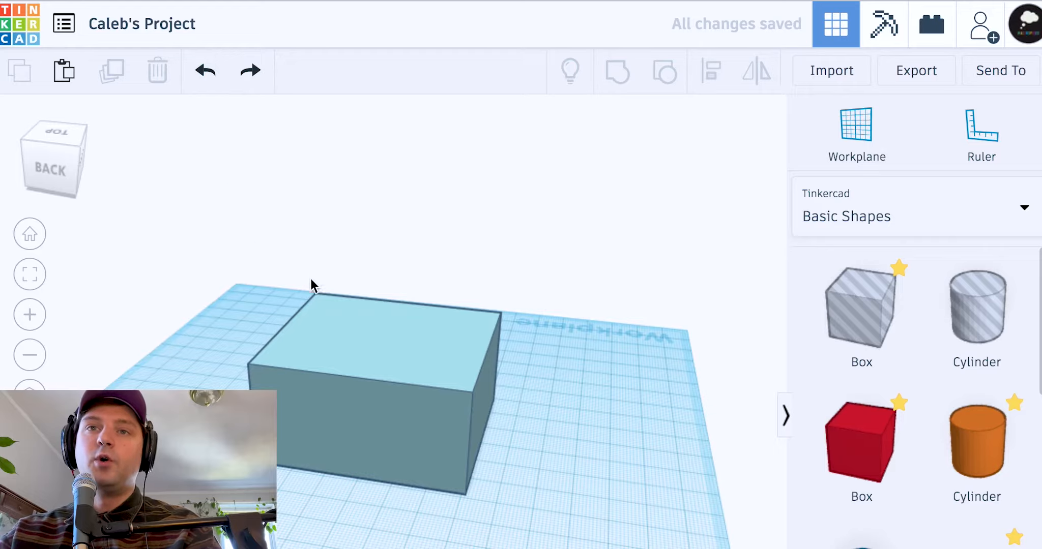
{"action": "left_click", "coordinate": [449, 335]}
{"action": "key", "text": "super+d"}
{"action": "left_click_drag", "start_coordinate": [449, 349], "coordinate": [4, 233]}
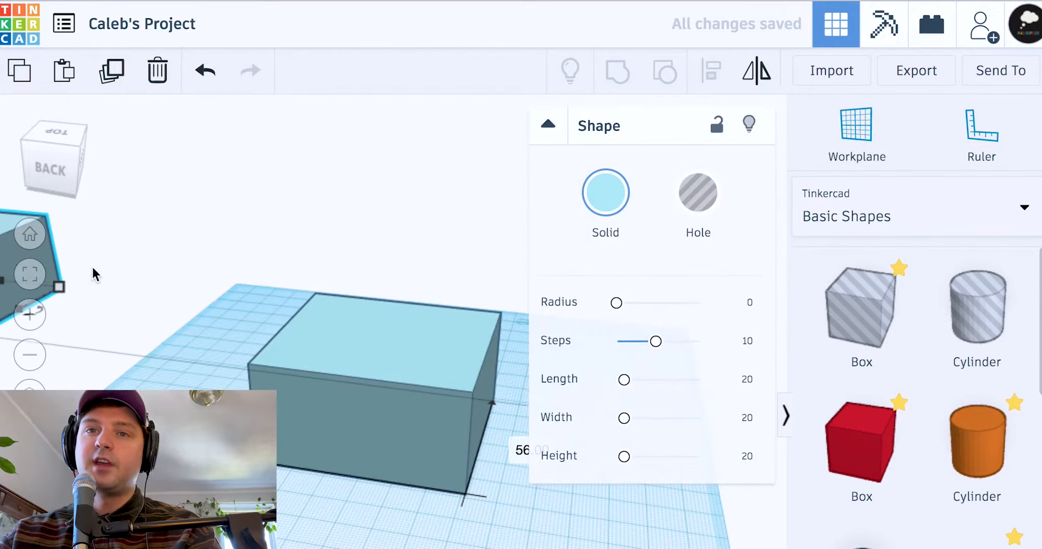
{"action": "left_click", "coordinate": [297, 238]}
{"action": "right_click_drag", "start_coordinate": [320, 238], "coordinate": [357, 234]}
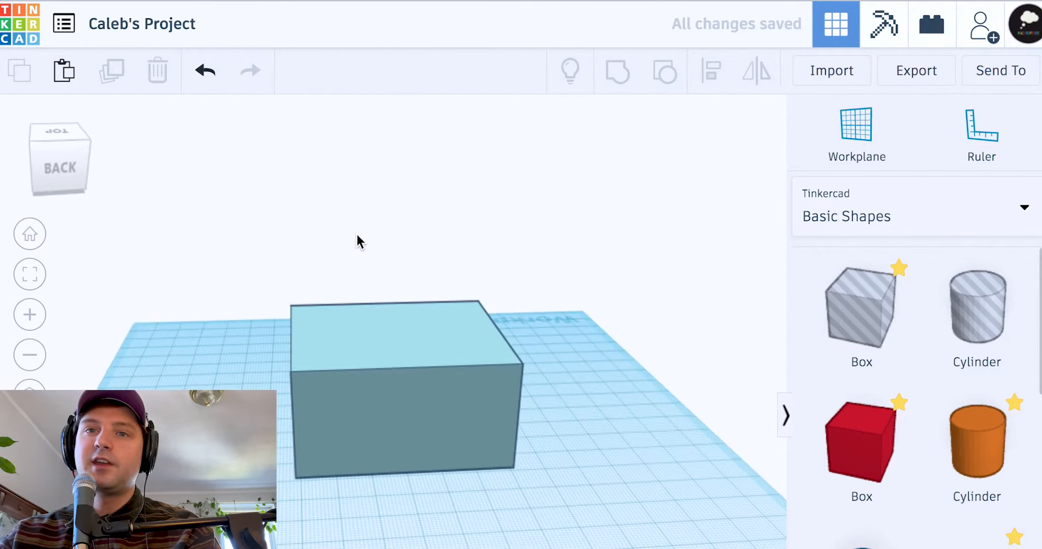
{"action": "right_click_drag", "start_coordinate": [409, 194], "coordinate": [498, 198]}
{"action": "right_click_drag", "start_coordinate": [306, 250], "coordinate": [272, 259]}
{"action": "left_click_drag", "start_coordinate": [361, 350], "coordinate": [384, 313]}
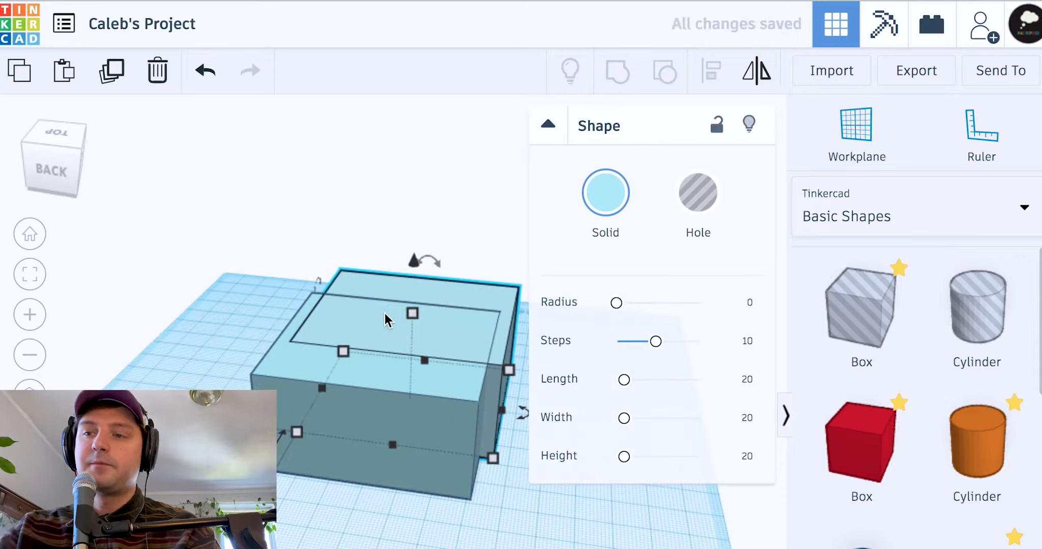
{"action": "key", "text": "Delete"}
{"action": "scroll", "coordinate": [478, 450], "scroll_direction": "down", "scroll_amount": 3}
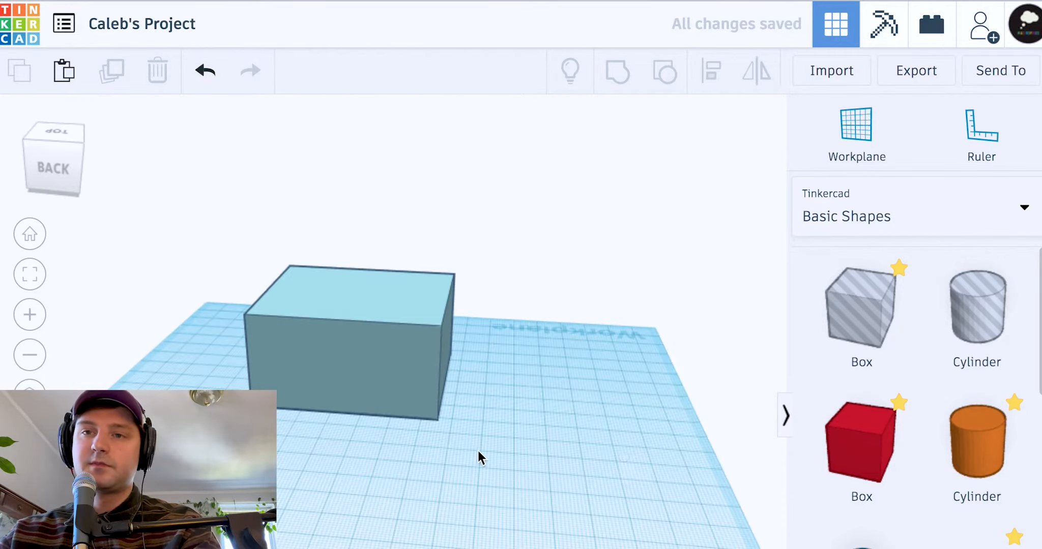
Set the box's length and width to 10 each
{"action": "left_click", "coordinate": [397, 380]}
{"action": "left_click", "coordinate": [441, 426]}
{"action": "left_click", "coordinate": [332, 457]}
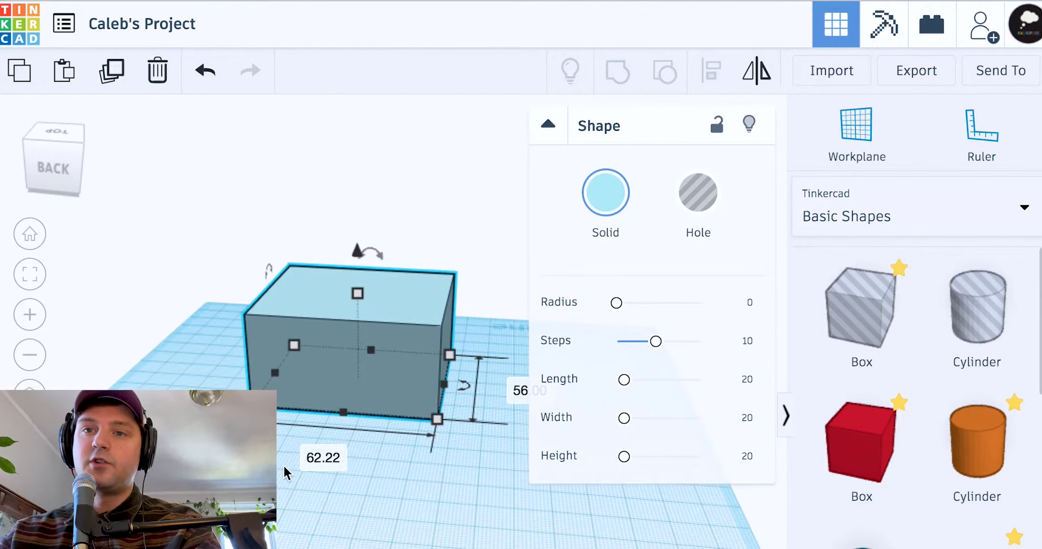
{"action": "type", "text": "10"}
{"action": "key", "text": "Return"}
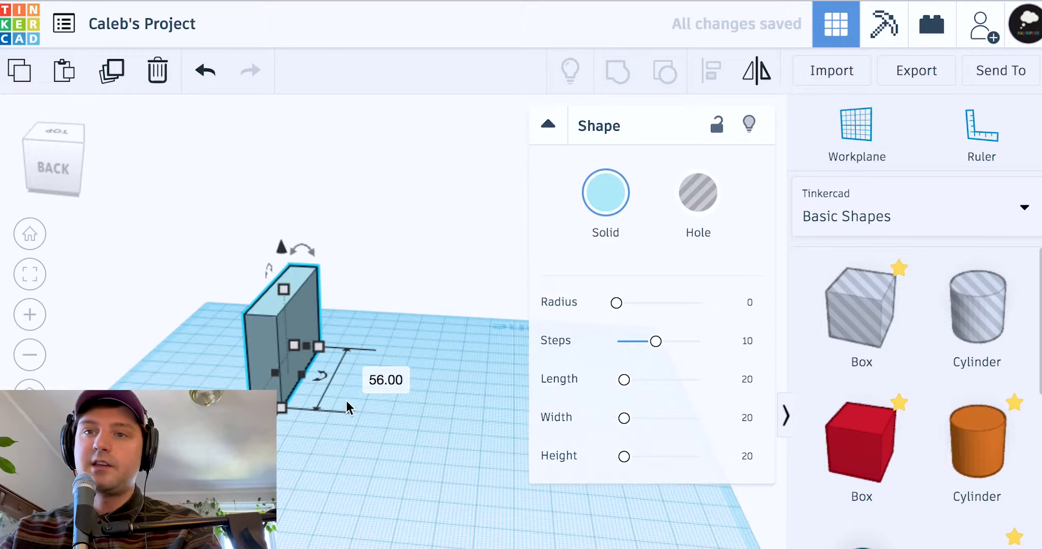
{"action": "type", "text": "10"}
{"action": "key", "text": "Return"}
{"action": "left_click", "coordinate": [333, 354]}
{"action": "left_click_drag", "start_coordinate": [302, 302], "coordinate": [362, 374]}
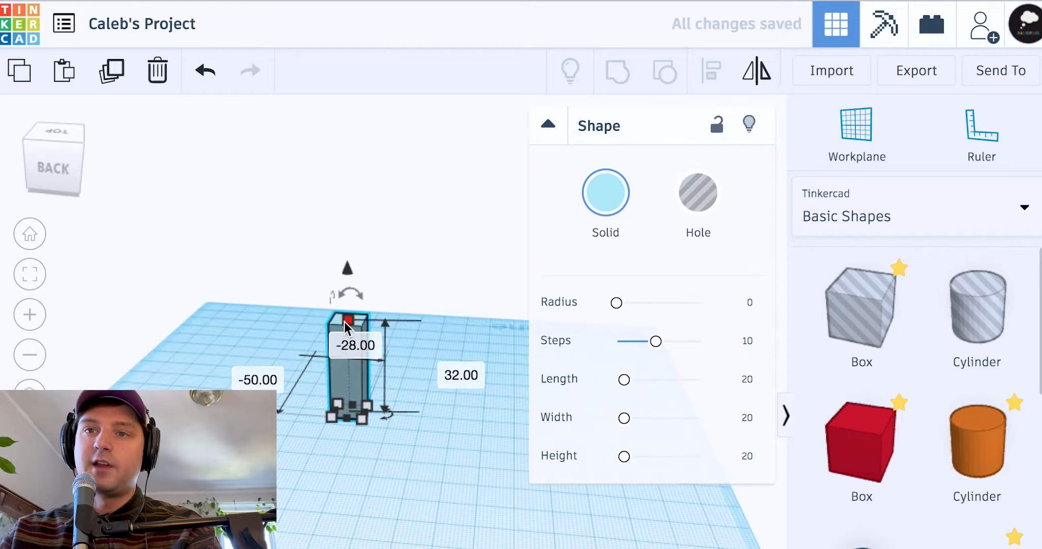
Set its height to 10 and move the small cube slightly right
{"action": "left_click", "coordinate": [446, 369]}
{"action": "type", "text": "10"}
{"action": "key", "text": "Return"}
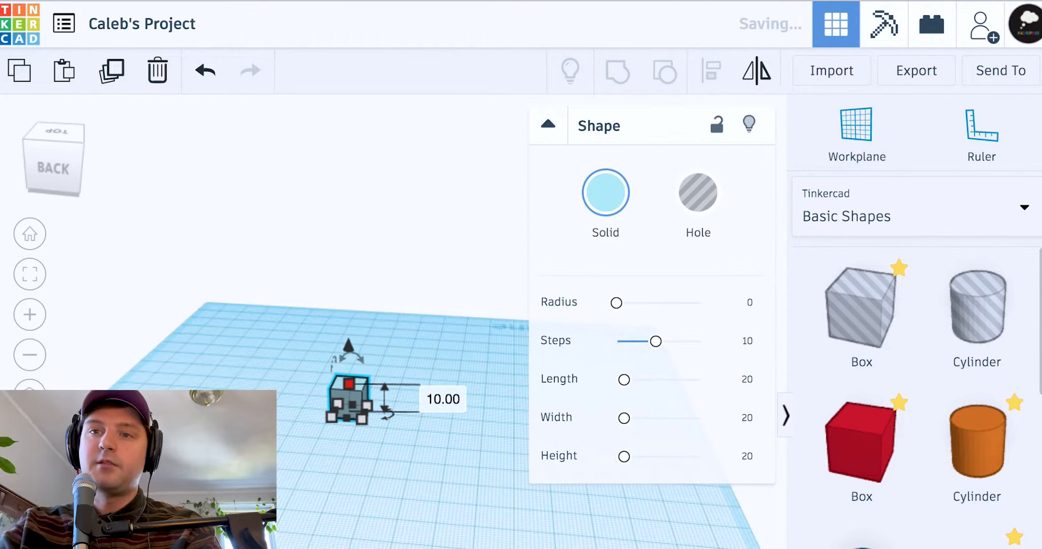
{"action": "scroll", "coordinate": [381, 412], "scroll_direction": "up", "scroll_amount": 5}
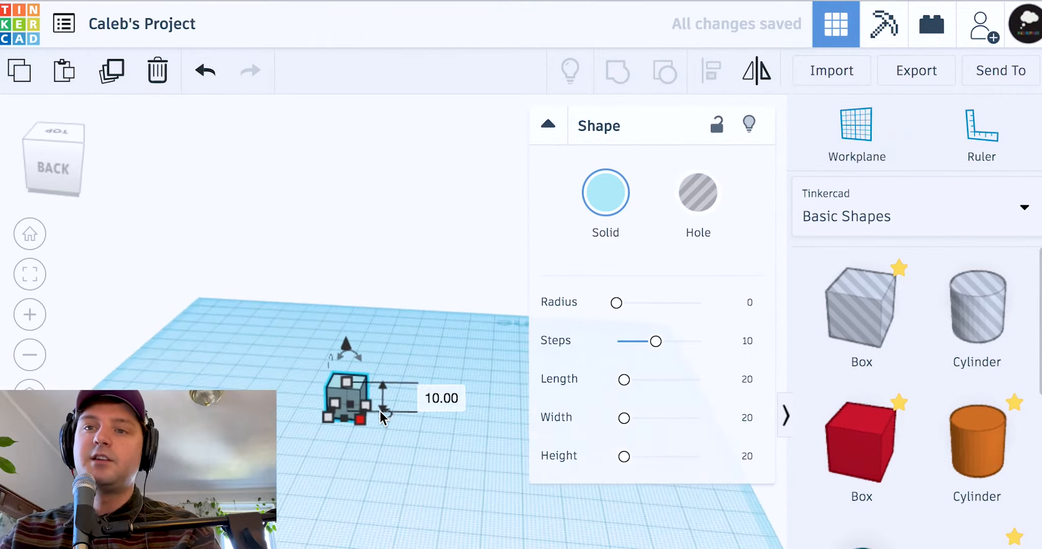
{"action": "scroll", "coordinate": [381, 412], "scroll_direction": "up", "scroll_amount": 3}
{"action": "left_click", "coordinate": [379, 239]}
{"action": "left_click_drag", "start_coordinate": [224, 345], "coordinate": [313, 331]}
{"action": "right_click_drag", "start_coordinate": [469, 220], "coordinate": [467, 227]}
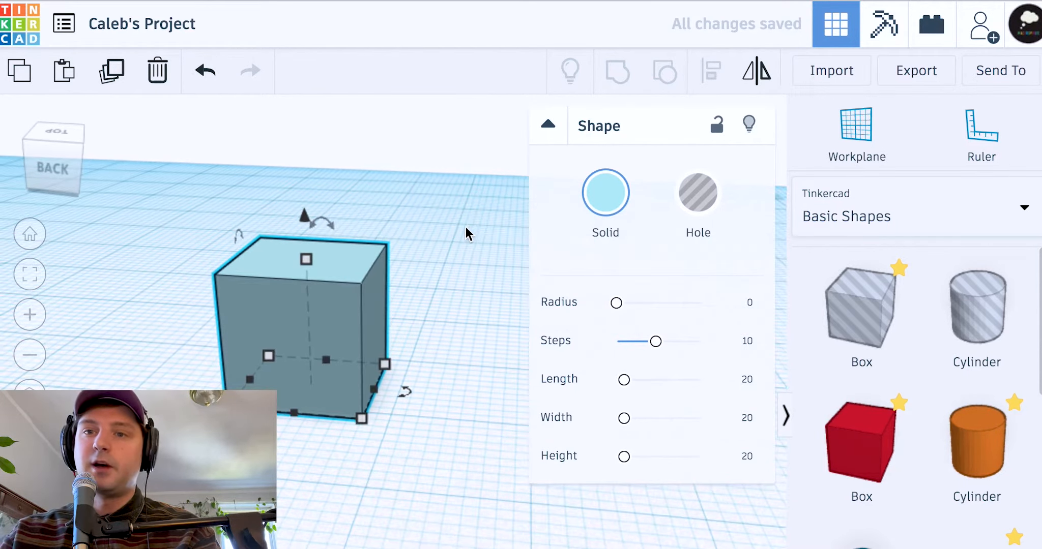
{"action": "left_click", "coordinate": [445, 227]}
{"action": "left_click", "coordinate": [354, 244]}
{"action": "mouse_move", "coordinate": [325, 225]}
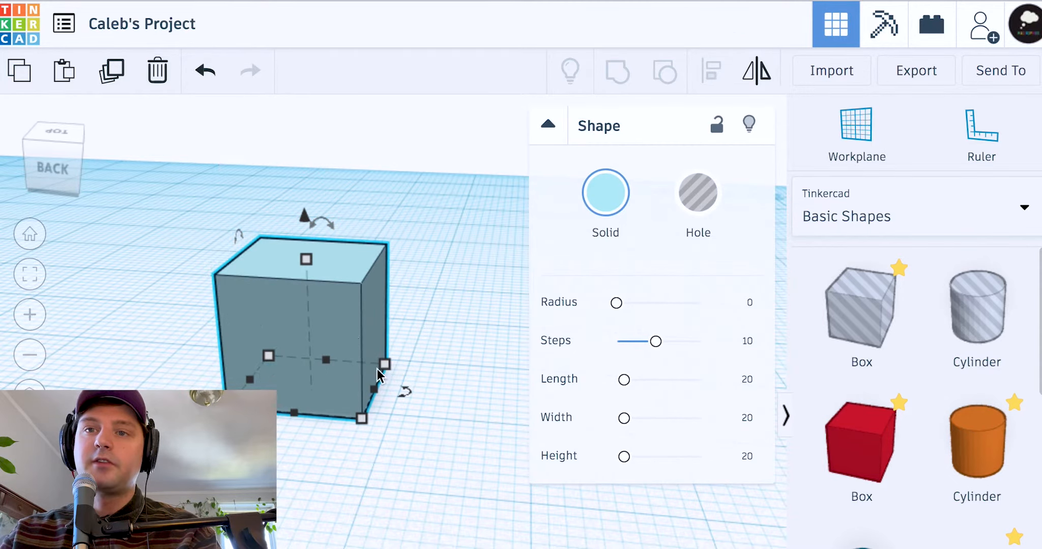
{"action": "right_click_drag", "start_coordinate": [432, 302], "coordinate": [389, 328]}
{"action": "mouse_move", "coordinate": [376, 220]}
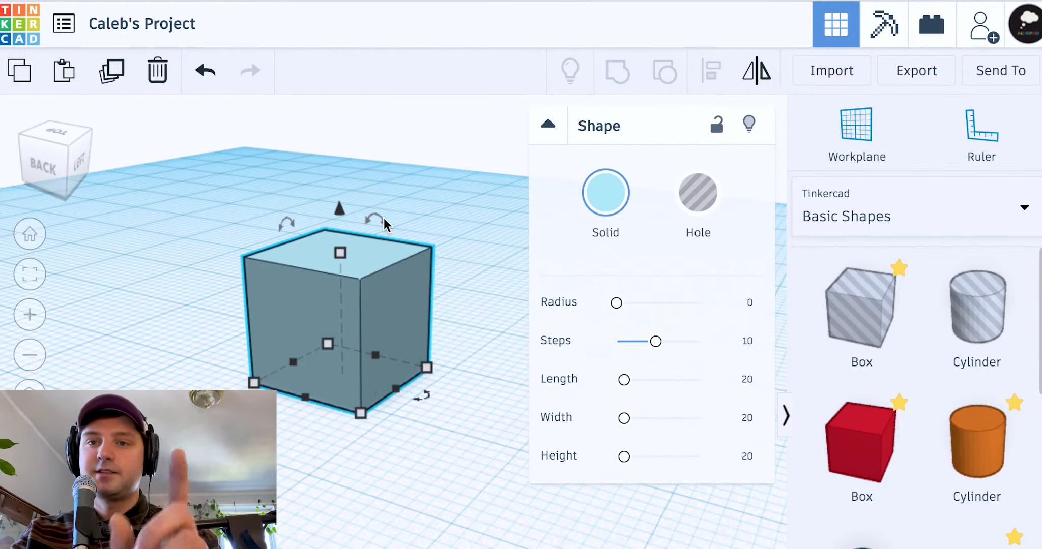
{"action": "left_click", "coordinate": [475, 369]}
{"action": "right_click", "coordinate": [475, 369]}
{"action": "right_click_drag", "start_coordinate": [465, 340], "coordinate": [494, 300]}
{"action": "left_click", "coordinate": [363, 254]}
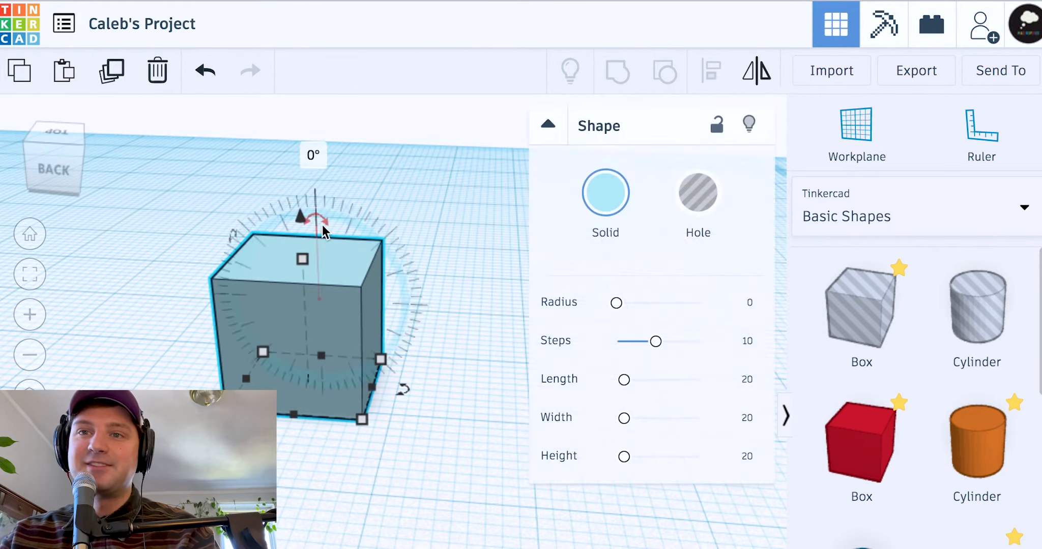
{"action": "right_click_drag", "start_coordinate": [415, 381], "coordinate": [425, 369]}
{"action": "mouse_move", "coordinate": [404, 396]}
{"action": "mouse_move", "coordinate": [404, 395]}
{"action": "left_mouse_down"}
{"action": "mouse_move", "coordinate": [383, 415]}
{"action": "mouse_move", "coordinate": [279, 425]}
{"action": "mouse_move", "coordinate": [197, 389]}
{"action": "mouse_move", "coordinate": [281, 458]}
{"action": "mouse_move", "coordinate": [470, 424]}
{"action": "mouse_move", "coordinate": [393, 394]}
{"action": "left_mouse_up"}
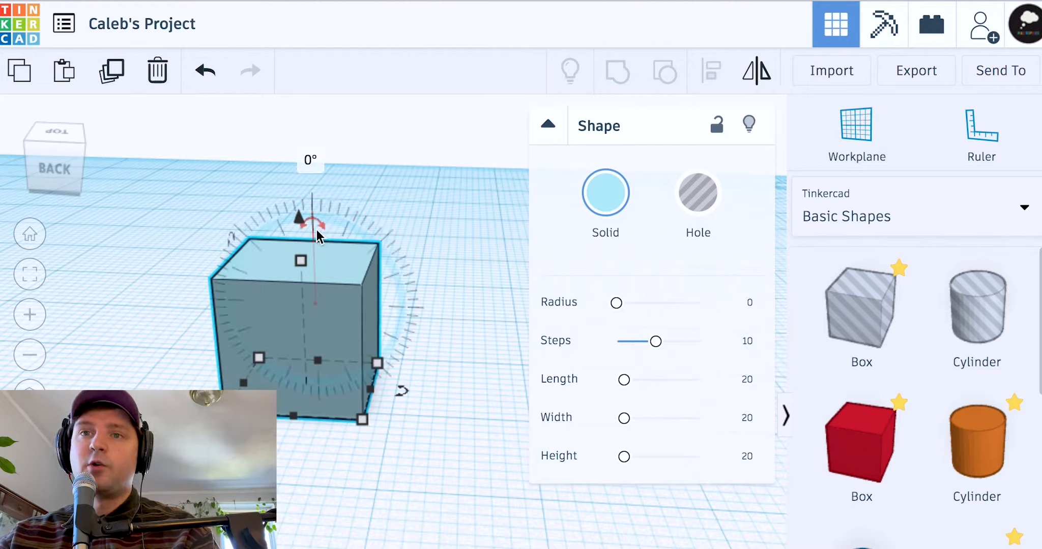
{"action": "scroll", "coordinate": [316, 229], "scroll_direction": "down", "scroll_amount": 2}
{"action": "scroll", "coordinate": [315, 219], "scroll_direction": "up", "scroll_amount": 5}
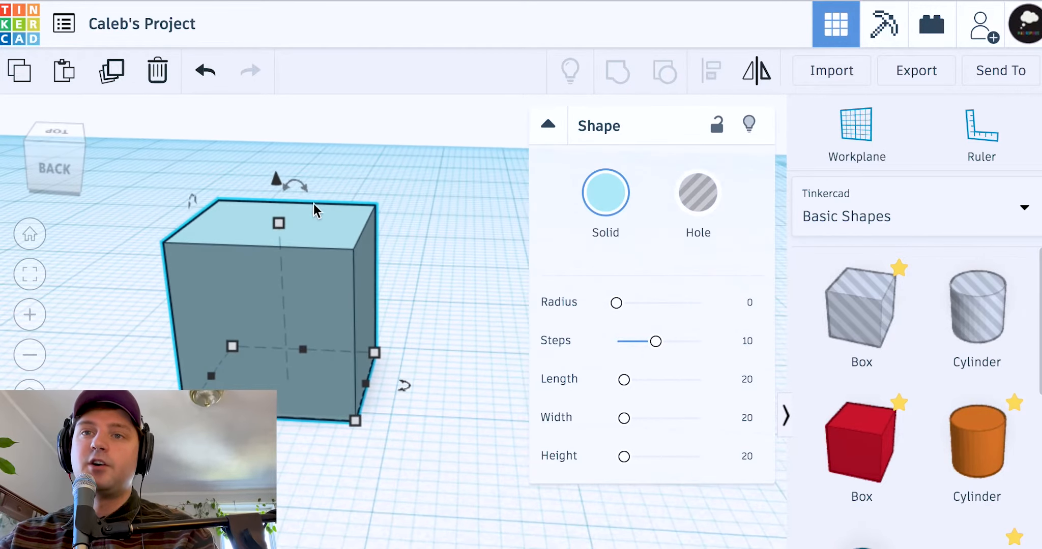
{"action": "mouse_move", "coordinate": [301, 186]}
{"action": "left_mouse_down"}
{"action": "mouse_move", "coordinate": [333, 198]}
{"action": "mouse_move", "coordinate": [302, 193]}
{"action": "left_mouse_up"}
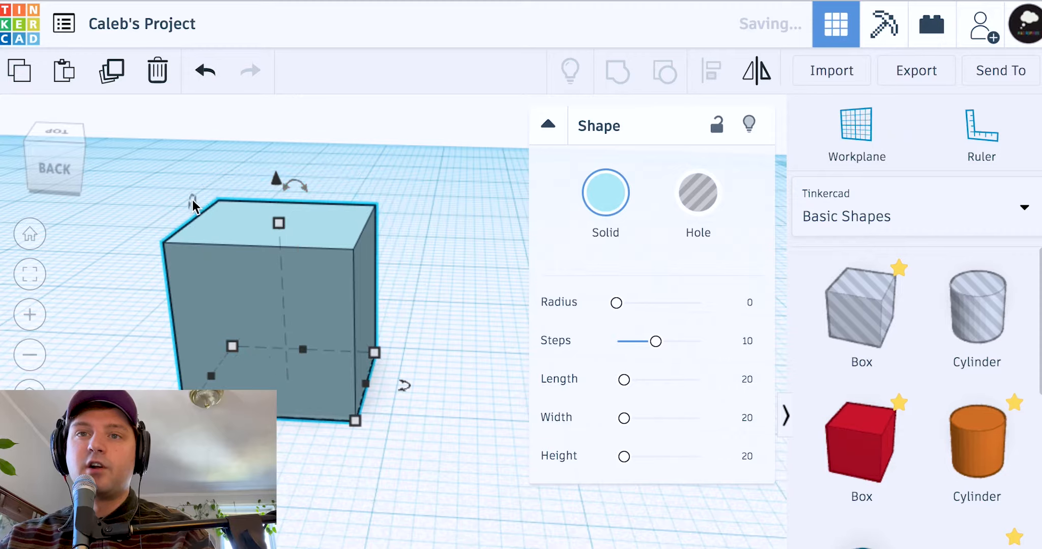
{"action": "mouse_move", "coordinate": [191, 205]}
{"action": "left_mouse_down"}
{"action": "mouse_move", "coordinate": [180, 252]}
{"action": "mouse_move", "coordinate": [205, 189]}
{"action": "mouse_move", "coordinate": [191, 214]}
{"action": "left_mouse_up"}
{"action": "mouse_move", "coordinate": [302, 190]}
{"action": "left_mouse_down"}
{"action": "mouse_move", "coordinate": [339, 209]}
{"action": "mouse_move", "coordinate": [263, 191]}
{"action": "mouse_move", "coordinate": [292, 188]}
{"action": "left_mouse_up"}
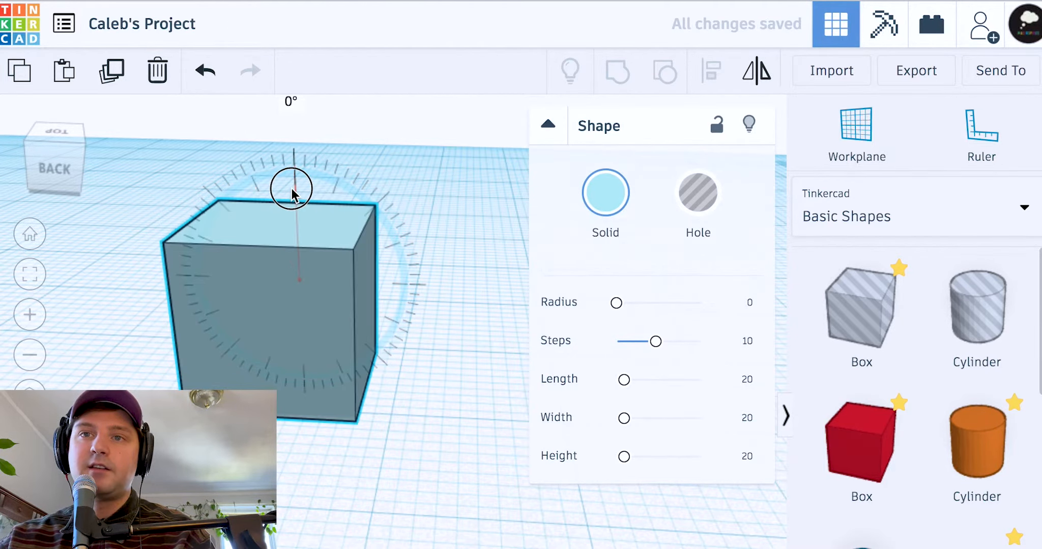
{"action": "left_click_drag", "start_coordinate": [409, 388], "coordinate": [179, 377]}
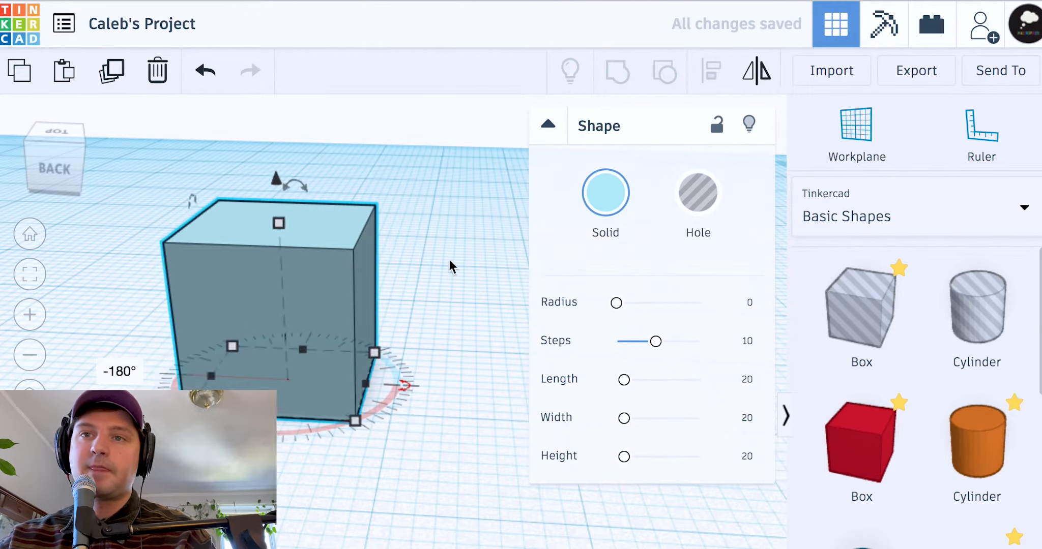
{"action": "left_click", "coordinate": [444, 268]}
{"action": "left_click", "coordinate": [328, 254]}
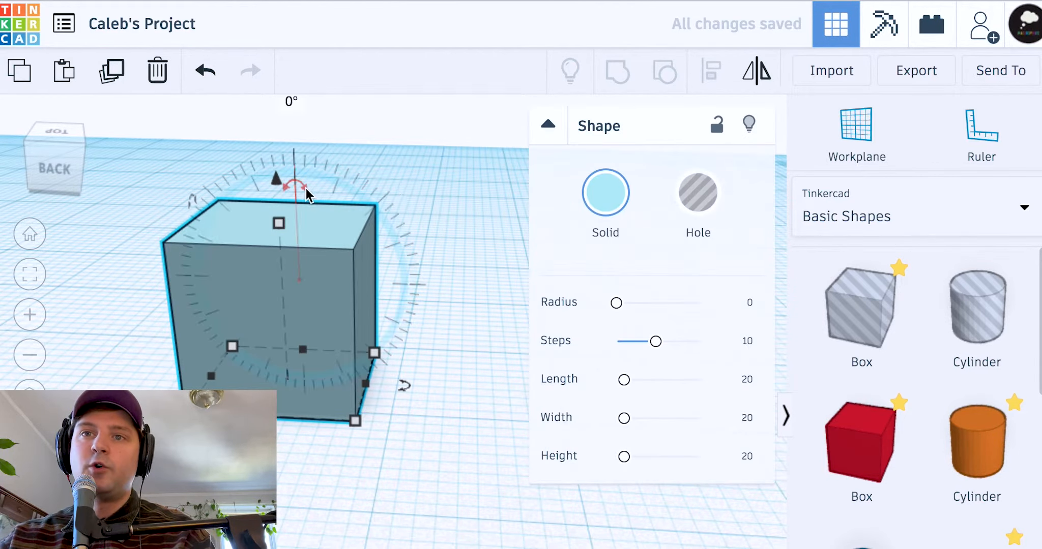
{"action": "left_click_drag", "start_coordinate": [306, 188], "coordinate": [306, 188]}
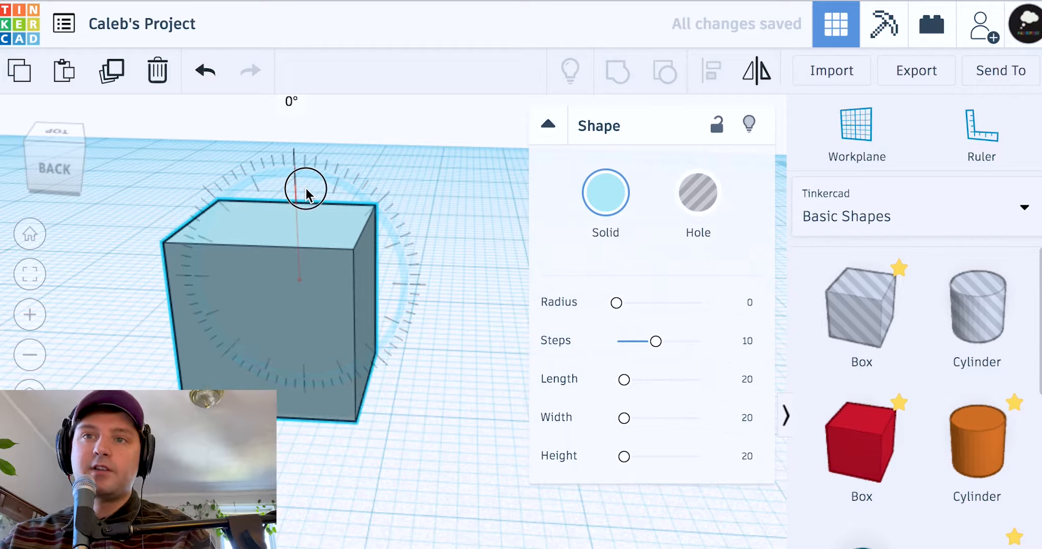
{"action": "mouse_move", "coordinate": [306, 188]}
{"action": "left_mouse_down"}
{"action": "mouse_move", "coordinate": [684, 317]}
{"action": "mouse_move", "coordinate": [56, 383]}
{"action": "mouse_move", "coordinate": [476, 216]}
{"action": "mouse_move", "coordinate": [391, 403]}
{"action": "mouse_move", "coordinate": [193, 372]}
{"action": "mouse_move", "coordinate": [304, 180]}
{"action": "mouse_move", "coordinate": [434, 290]}
{"action": "mouse_move", "coordinate": [333, 422]}
{"action": "mouse_move", "coordinate": [166, 226]}
{"action": "mouse_move", "coordinate": [233, 145]}
{"action": "mouse_move", "coordinate": [292, 138]}
{"action": "mouse_move", "coordinate": [295, 183]}
{"action": "left_mouse_up"}
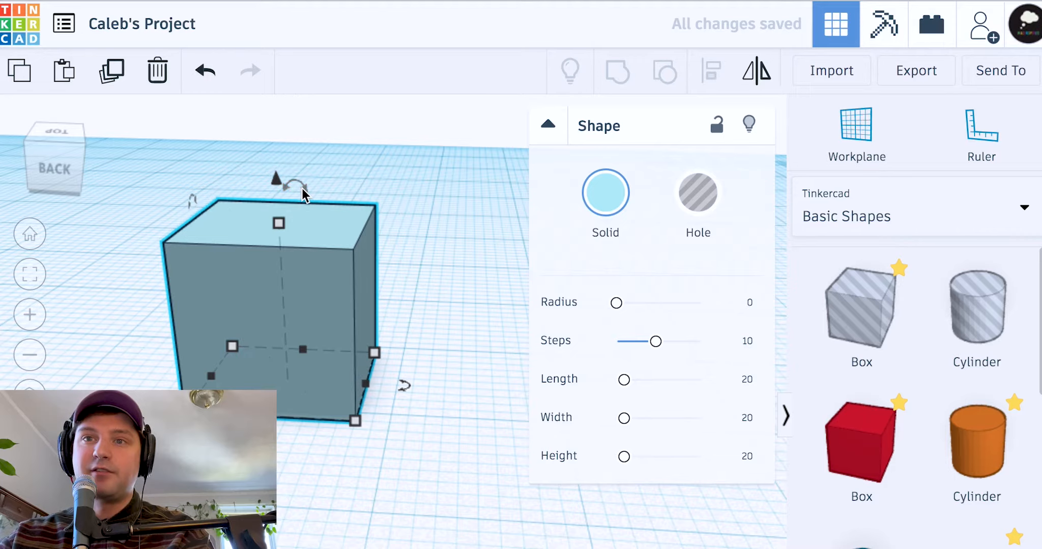
{"action": "mouse_move", "coordinate": [304, 186]}
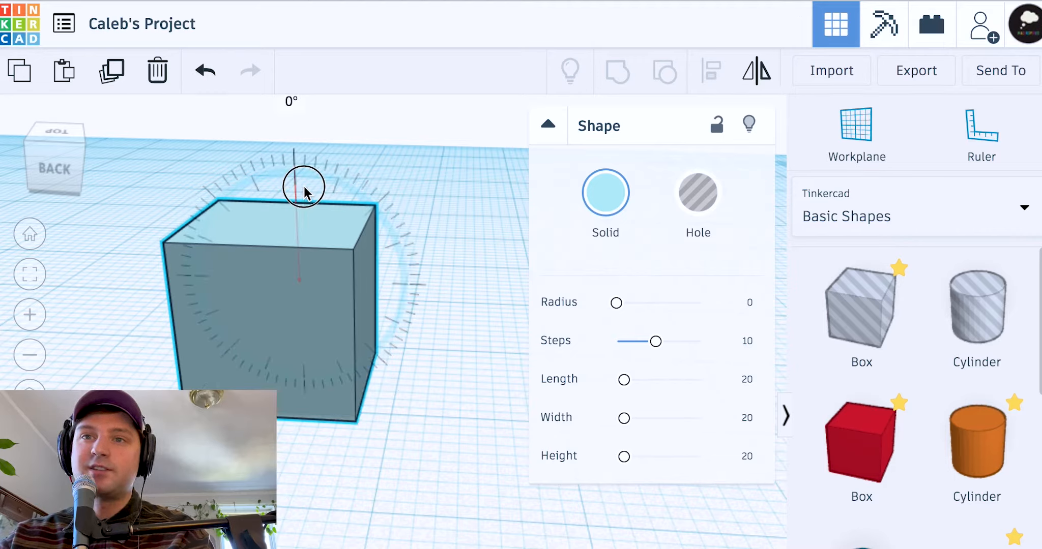
Try a 45° rotation, reset it to 0°, and stretch the cube into a 28-long bar
{"action": "left_click_drag", "start_coordinate": [304, 186], "coordinate": [237, 282]}
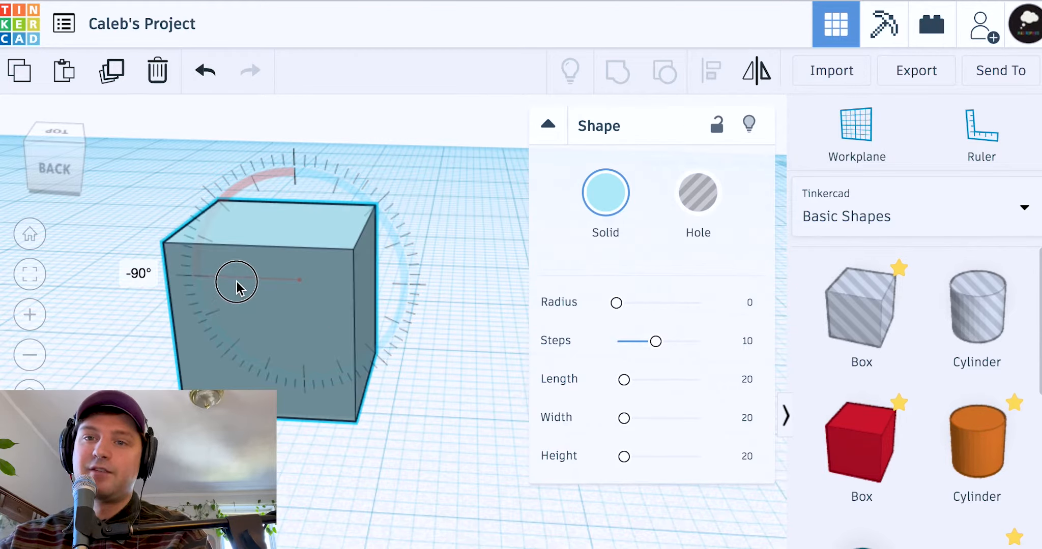
{"action": "left_click_drag", "start_coordinate": [239, 282], "coordinate": [331, 184]}
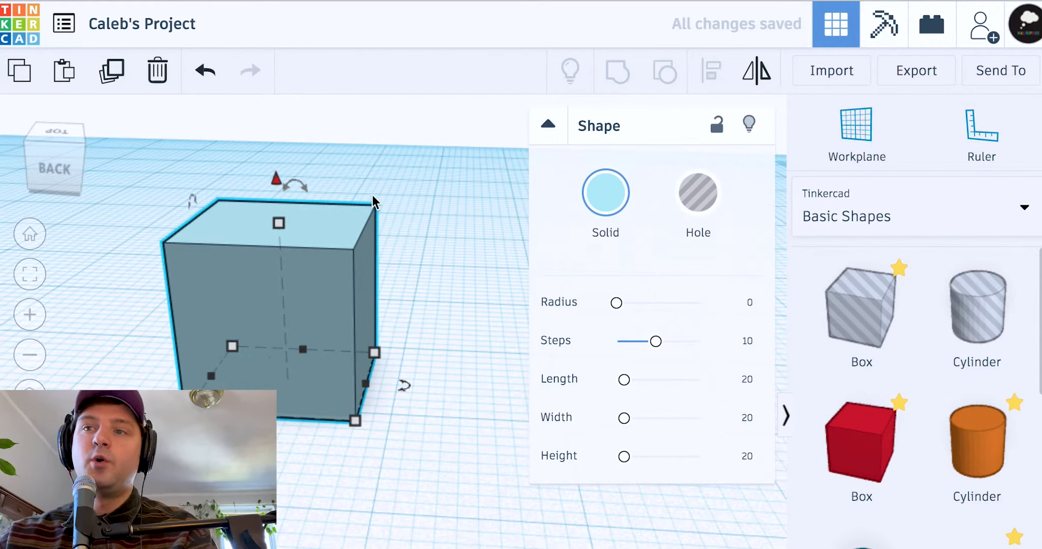
{"action": "left_click_drag", "start_coordinate": [332, 314], "coordinate": [252, 295]}
{"action": "left_click_drag", "start_coordinate": [289, 360], "coordinate": [554, 375]}
{"action": "scroll", "coordinate": [355, 353], "scroll_direction": "down", "scroll_amount": 3}
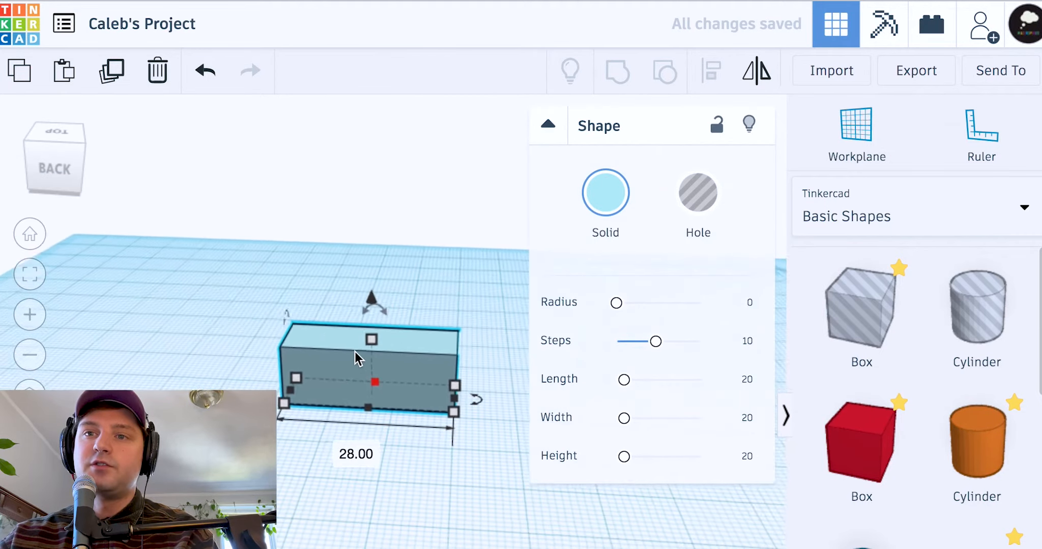
{"action": "left_click_drag", "start_coordinate": [399, 353], "coordinate": [400, 305]}
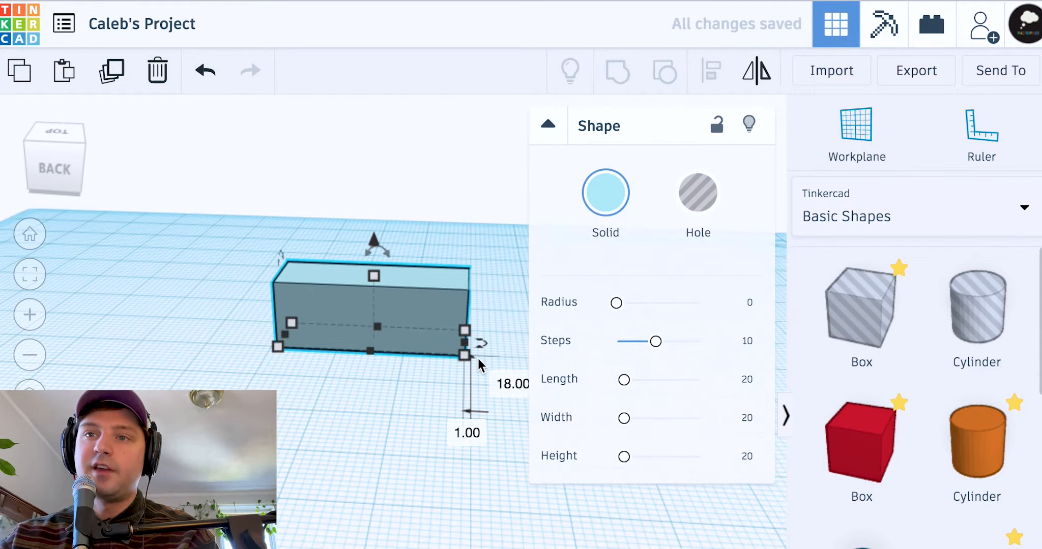
Rotate the bar to an angle on the workplane
{"action": "left_click_drag", "start_coordinate": [483, 345], "coordinate": [368, 359]}
{"action": "left_click", "coordinate": [450, 321]}
{"action": "scroll", "coordinate": [450, 321], "scroll_direction": "down", "scroll_amount": 2}
{"action": "scroll", "coordinate": [411, 308], "scroll_direction": "up", "scroll_amount": 2}
{"action": "left_click", "coordinate": [372, 297]}
{"action": "left_click_drag", "start_coordinate": [429, 321], "coordinate": [190, 373]}
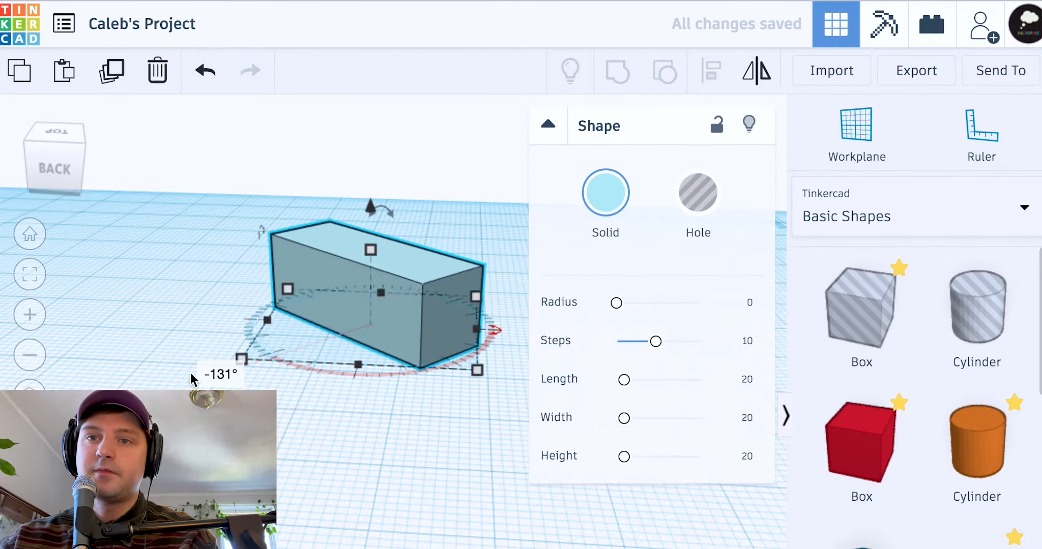
Undo the bar's rotation so it sits square to the grid again
{"action": "left_click", "coordinate": [353, 403]}
{"action": "left_click", "coordinate": [377, 308]}
{"action": "left_click_drag", "start_coordinate": [498, 336], "coordinate": [252, 316]}
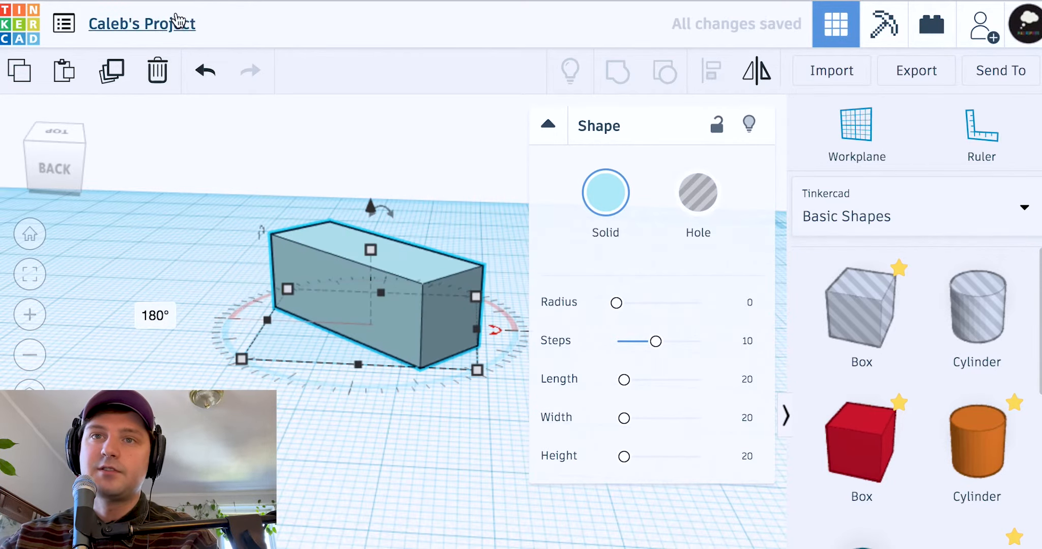
{"action": "left_click", "coordinate": [204, 72]}
{"action": "left_click", "coordinate": [203, 75]}
Place a new red 20 × 20 × 20 box beside the bar
{"action": "left_click", "coordinate": [391, 201]}
{"action": "left_click", "coordinate": [368, 354]}
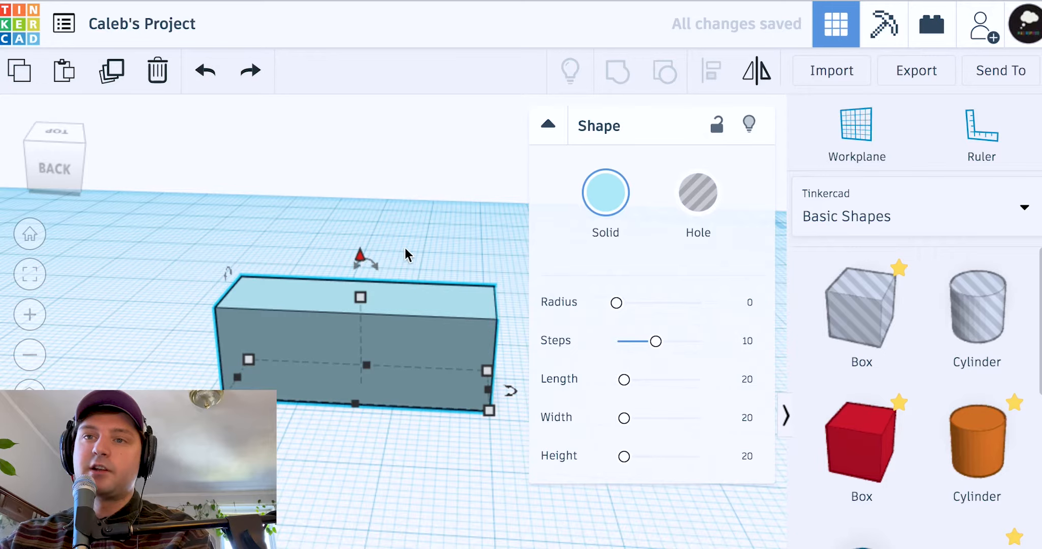
{"action": "left_click_drag", "start_coordinate": [827, 474], "coordinate": [324, 382]}
{"action": "left_click", "coordinate": [527, 466]}
Lift the red box 9 units above the workplane
{"action": "left_click", "coordinate": [346, 377]}
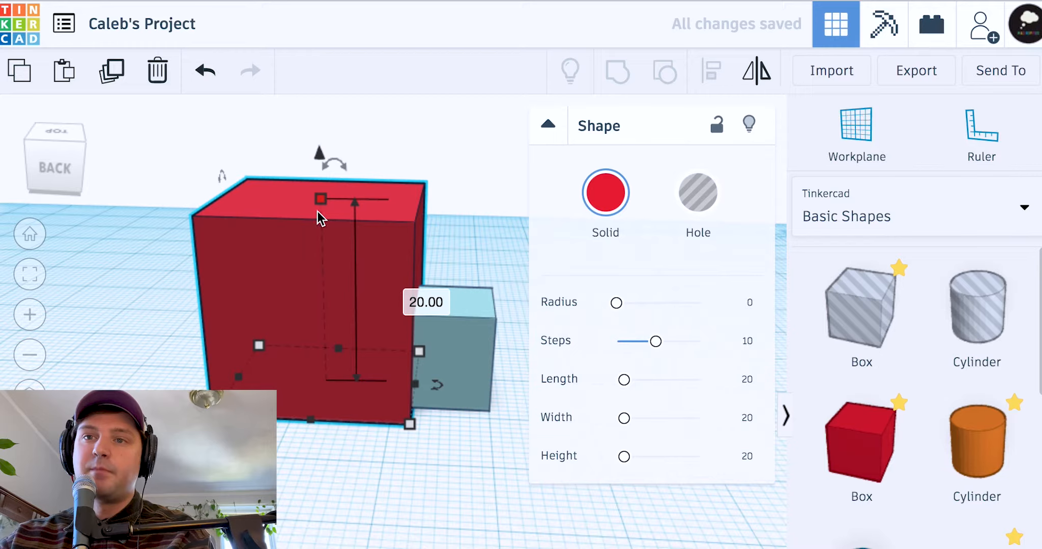
{"action": "left_click", "coordinate": [456, 359]}
{"action": "left_click", "coordinate": [485, 262]}
{"action": "left_click", "coordinate": [368, 258]}
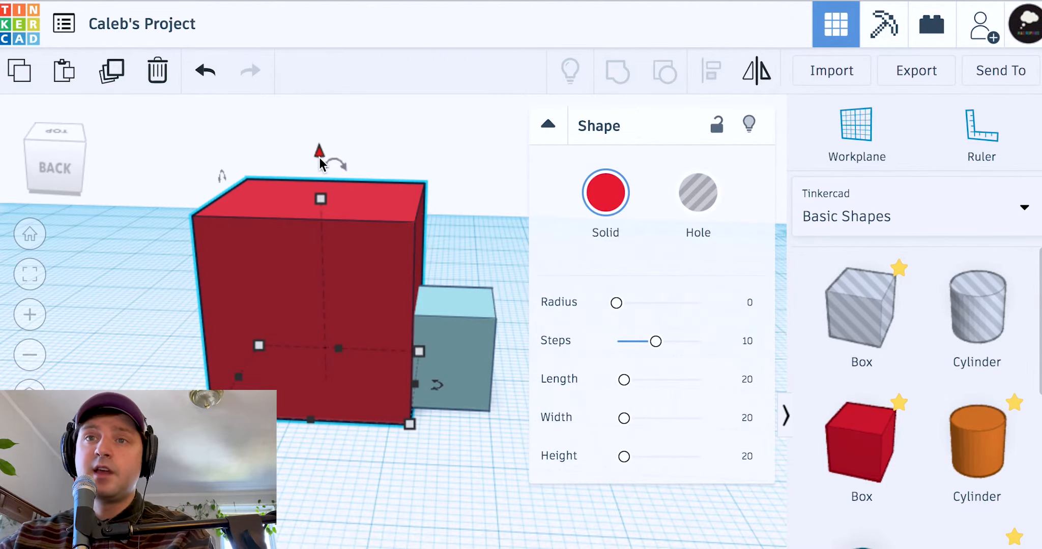
{"action": "left_click", "coordinate": [319, 160]}
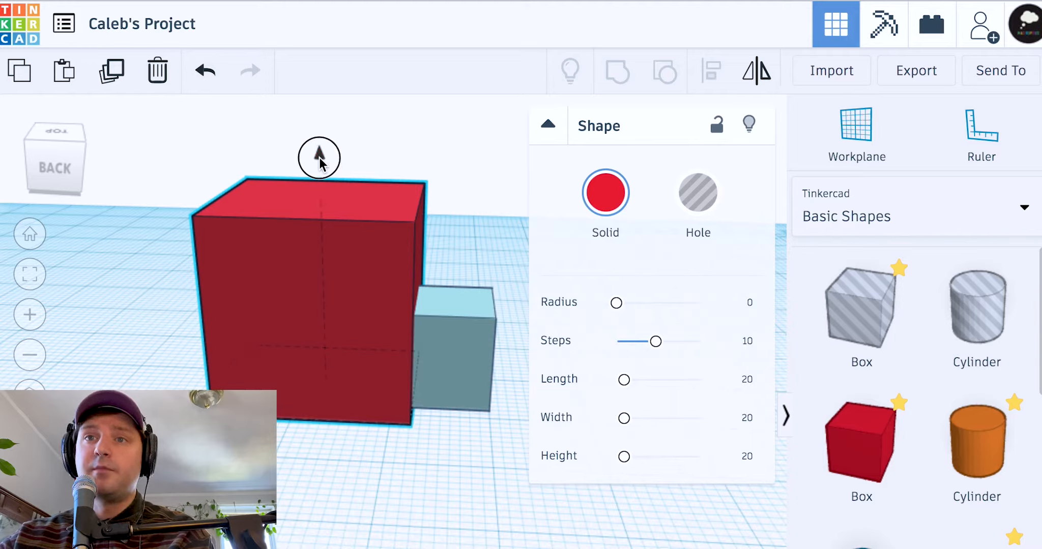
{"action": "left_click_drag", "start_coordinate": [319, 160], "coordinate": [311, 48]}
Slide the light-blue bar forward toward the viewer
{"action": "left_click", "coordinate": [290, 393]}
{"action": "right_click_drag", "start_coordinate": [351, 434], "coordinate": [369, 417]}
{"action": "left_click", "coordinate": [370, 418]}
{"action": "left_click", "coordinate": [362, 405]}
{"action": "left_click_drag", "start_coordinate": [361, 406], "coordinate": [420, 436]}
{"action": "left_click", "coordinate": [418, 447]}
Move the raised red box over the end of the light-blue bar
{"action": "right_click_drag", "start_coordinate": [419, 447], "coordinate": [524, 300]}
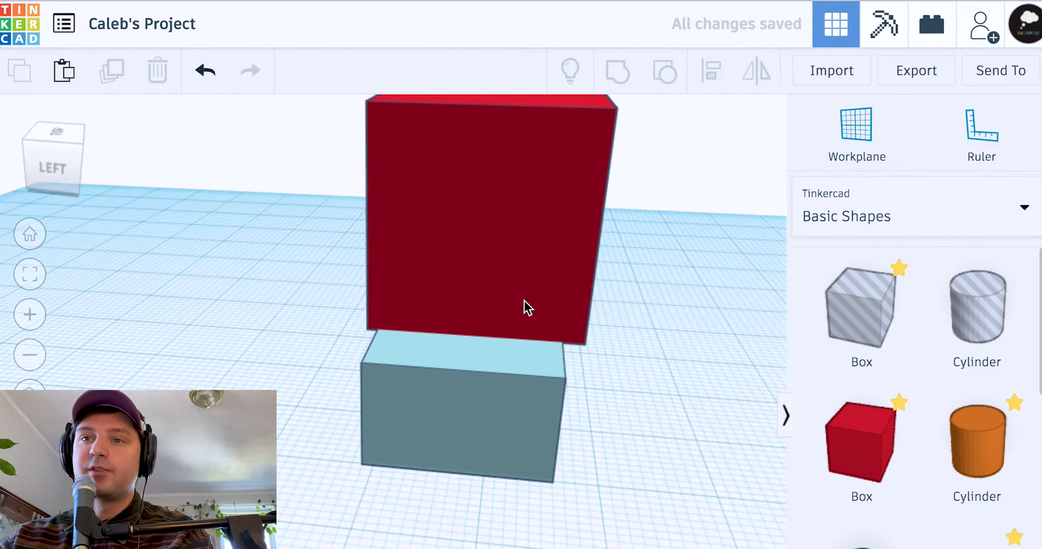
{"action": "left_click", "coordinate": [479, 304]}
{"action": "mouse_move", "coordinate": [379, 298]}
{"action": "left_mouse_down"}
{"action": "mouse_move", "coordinate": [433, 304]}
{"action": "mouse_move", "coordinate": [396, 304]}
{"action": "left_mouse_up"}
{"action": "left_click", "coordinate": [247, 307]}
{"action": "right_click", "coordinate": [247, 305]}
{"action": "left_click", "coordinate": [256, 255]}
{"action": "right_click_drag", "start_coordinate": [270, 253], "coordinate": [640, 388]}
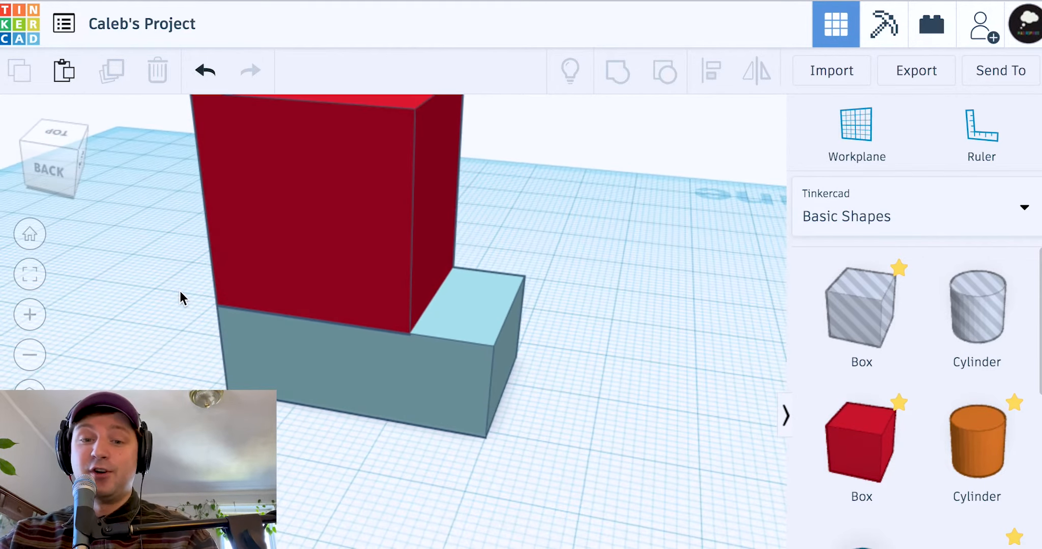
Select the tall red box together with the grey box beneath it
{"action": "key", "text": "ctrl+a"}
{"action": "scroll", "coordinate": [180, 293], "scroll_direction": "down", "scroll_amount": 5}
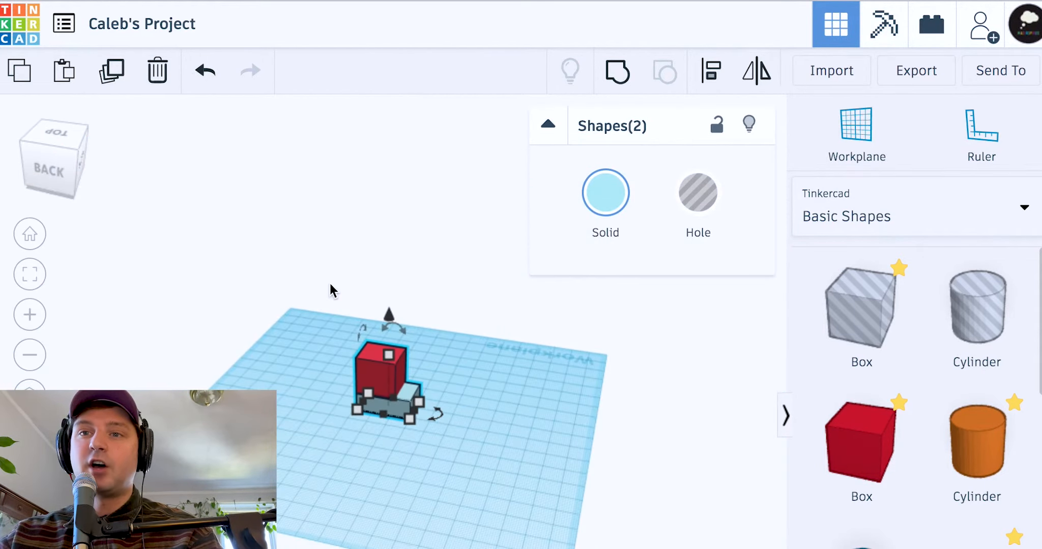
{"action": "scroll", "coordinate": [414, 353], "scroll_direction": "up", "scroll_amount": 5}
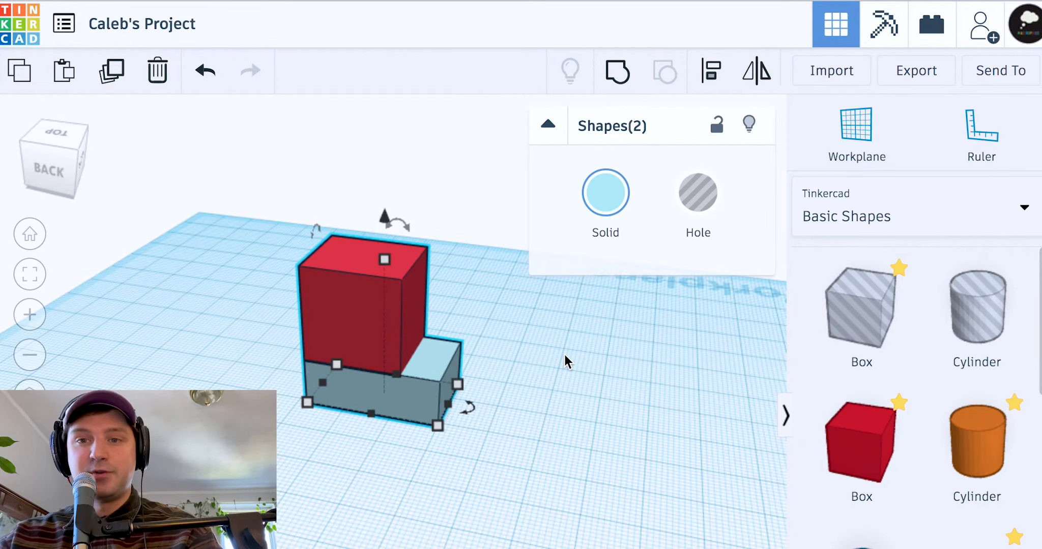
{"action": "left_click", "coordinate": [564, 355]}
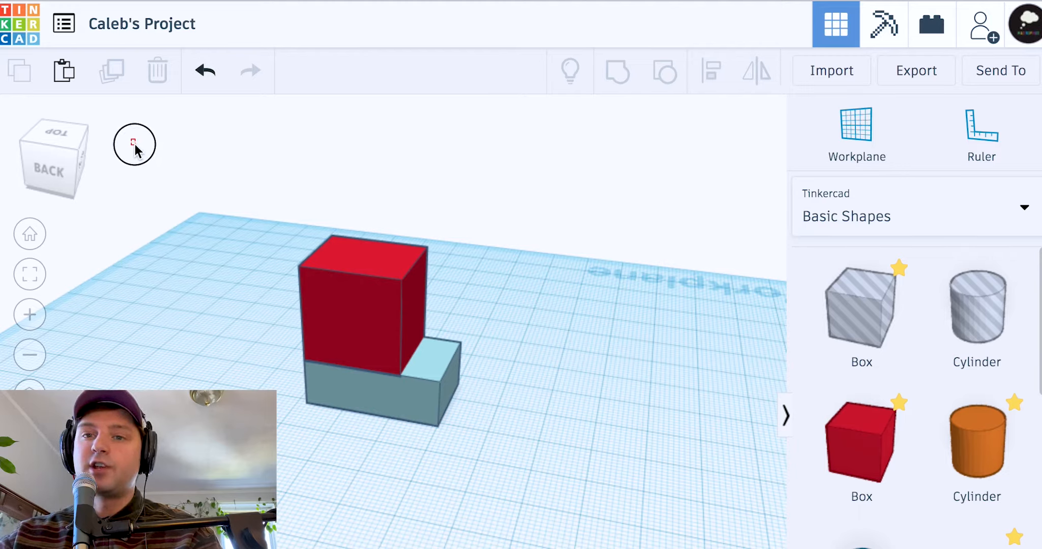
{"action": "left_click_drag", "start_coordinate": [233, 235], "coordinate": [356, 422]}
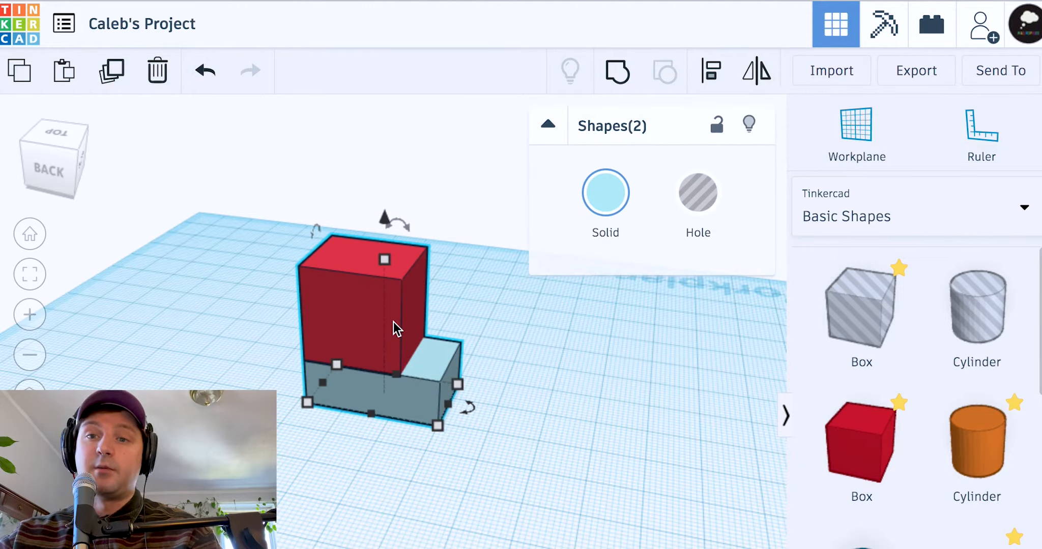
{"action": "left_click", "coordinate": [496, 316]}
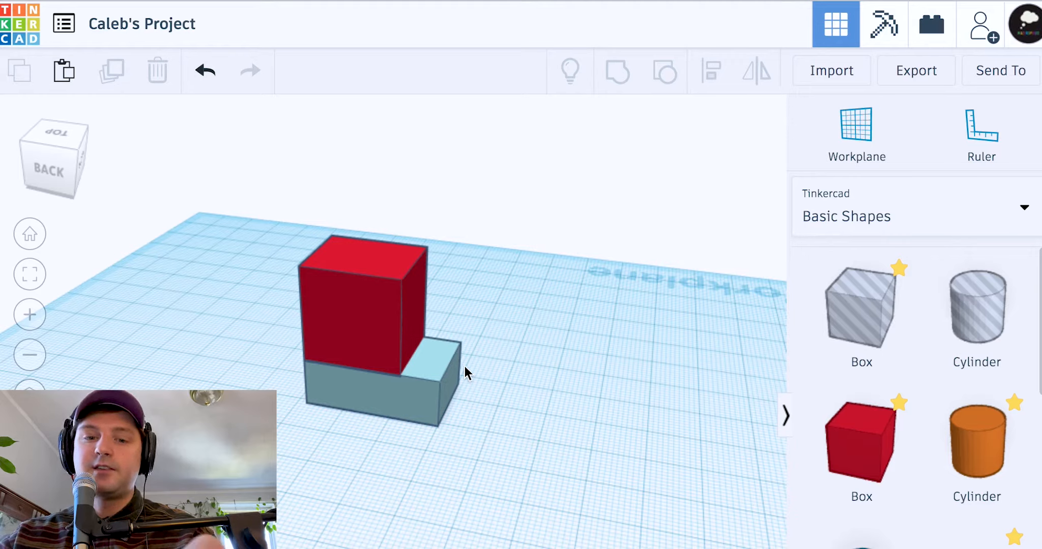
{"action": "left_click", "coordinate": [336, 305]}
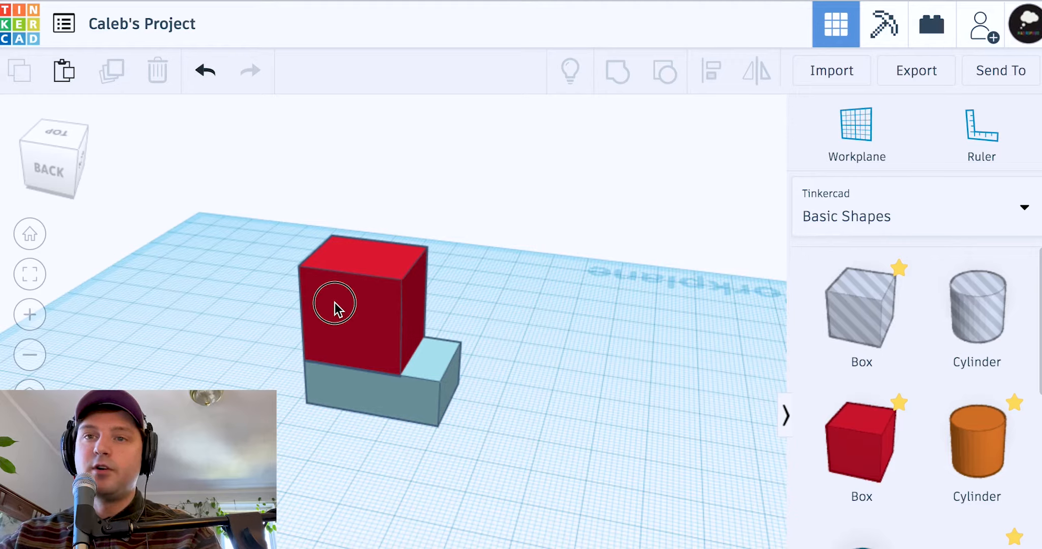
{"action": "left_click", "coordinate": [425, 390], "text": "shift"}
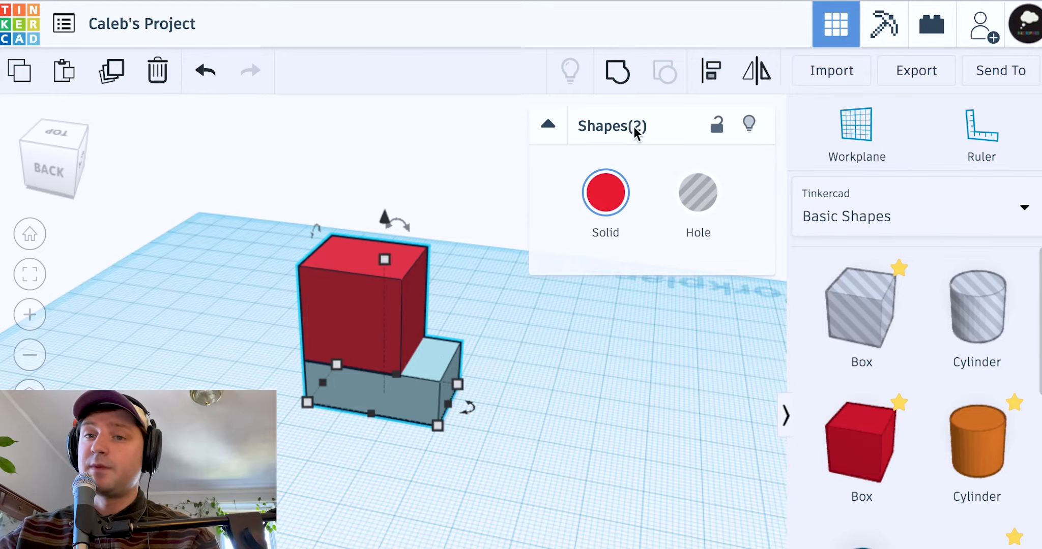
Group the two boxes into one red L-shaped solid and select it
{"action": "left_click", "coordinate": [623, 89]}
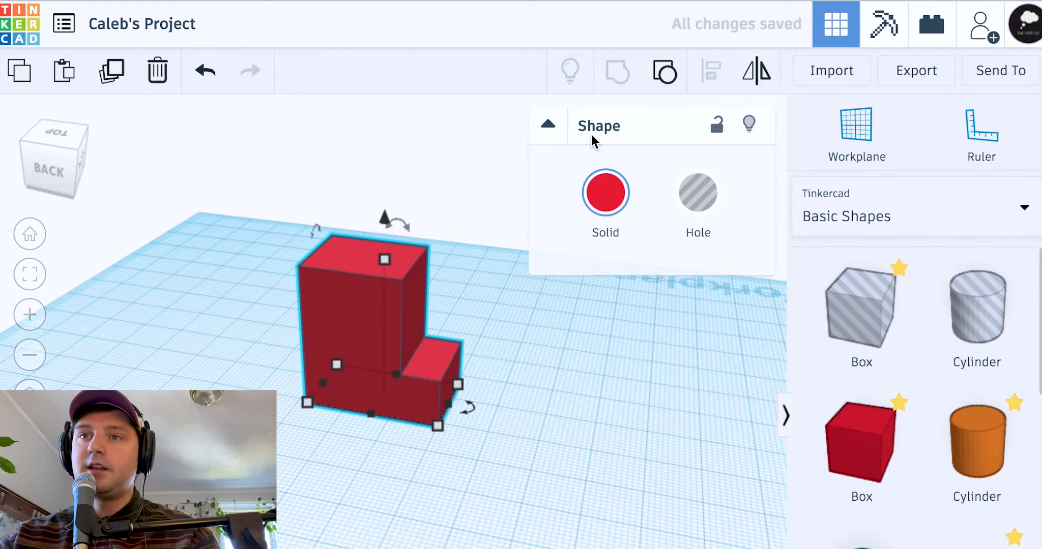
{"action": "scroll", "coordinate": [414, 336], "scroll_direction": "up", "scroll_amount": 3}
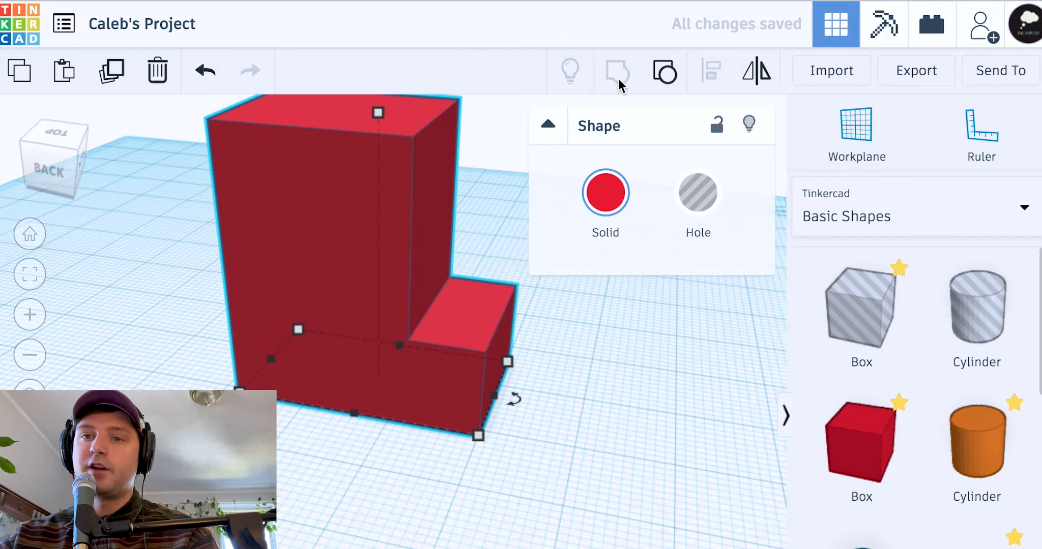
{"action": "left_click", "coordinate": [604, 390]}
{"action": "scroll", "coordinate": [498, 345], "scroll_direction": "up", "scroll_amount": 2}
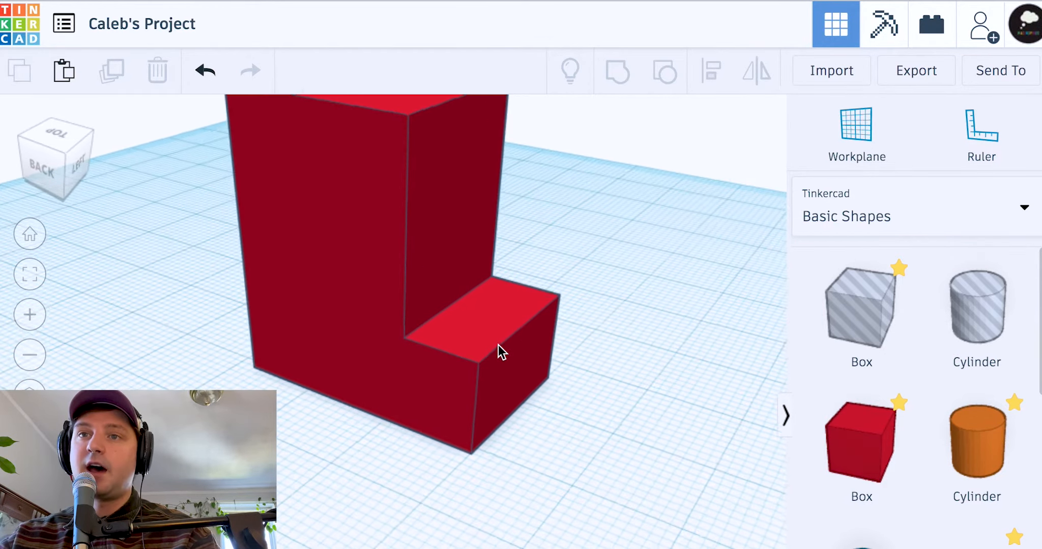
{"action": "left_click", "coordinate": [454, 311]}
Resize the L-shape to about 35 high, 24 deep and 28 wide
{"action": "scroll", "coordinate": [456, 307], "scroll_direction": "down", "scroll_amount": 6}
{"action": "mouse_move", "coordinate": [398, 290]}
{"action": "left_click_drag", "start_coordinate": [398, 290], "coordinate": [421, 278]}
{"action": "mouse_move", "coordinate": [376, 416]}
{"action": "left_mouse_down"}
{"action": "mouse_move", "coordinate": [300, 481]}
{"action": "mouse_move", "coordinate": [399, 415]}
{"action": "mouse_move", "coordinate": [384, 430]}
{"action": "left_mouse_up"}
{"action": "right_click_drag", "start_coordinate": [383, 430], "coordinate": [465, 421]}
{"action": "mouse_move", "coordinate": [465, 421]}
{"action": "left_mouse_down"}
{"action": "mouse_move", "coordinate": [621, 417]}
{"action": "mouse_move", "coordinate": [466, 424]}
{"action": "left_mouse_up"}
{"action": "left_click_drag", "start_coordinate": [412, 360], "coordinate": [382, 326]}
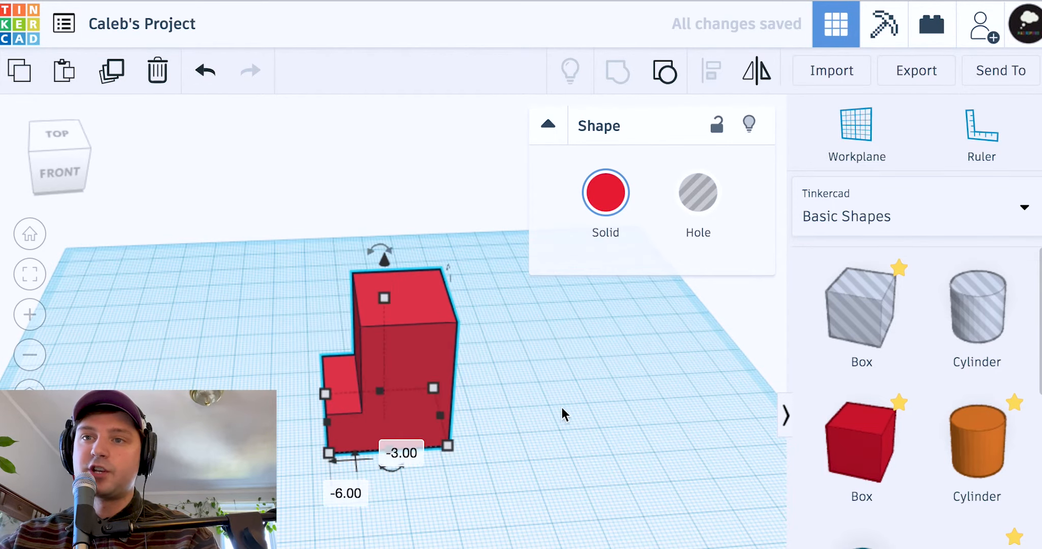
Duplicate the L-shape and place the copy to the right of the original
{"action": "left_click", "coordinate": [558, 408]}
{"action": "left_click", "coordinate": [427, 386]}
{"action": "right_click_drag", "start_coordinate": [565, 388], "coordinate": [649, 389]}
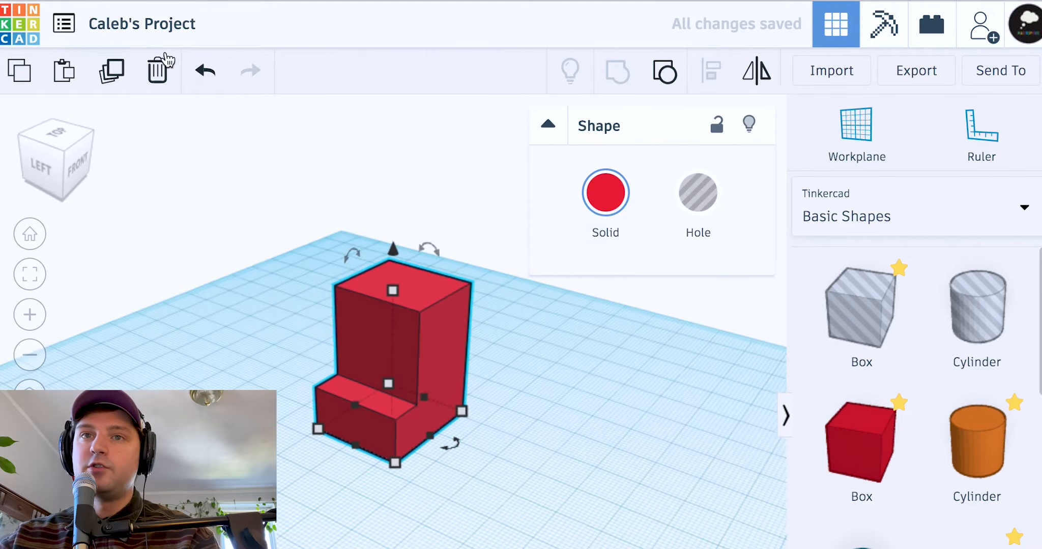
{"action": "left_click", "coordinate": [119, 74]}
{"action": "left_click_drag", "start_coordinate": [433, 351], "coordinate": [553, 390]}
{"action": "left_click", "coordinate": [669, 414]}
{"action": "right_click_drag", "start_coordinate": [666, 413], "coordinate": [539, 363]}
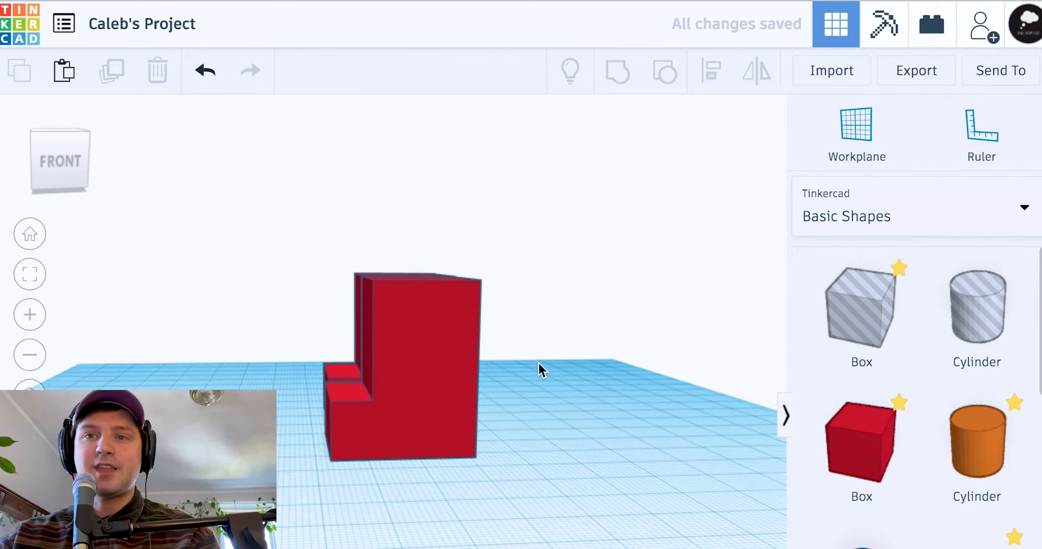
{"action": "left_click", "coordinate": [429, 390]}
{"action": "key", "text": "Right"}
{"action": "left_click", "coordinate": [642, 446]}
Add a box hole to the workplane, left of the L-shapes
{"action": "right_click_drag", "start_coordinate": [523, 305], "coordinate": [642, 341]}
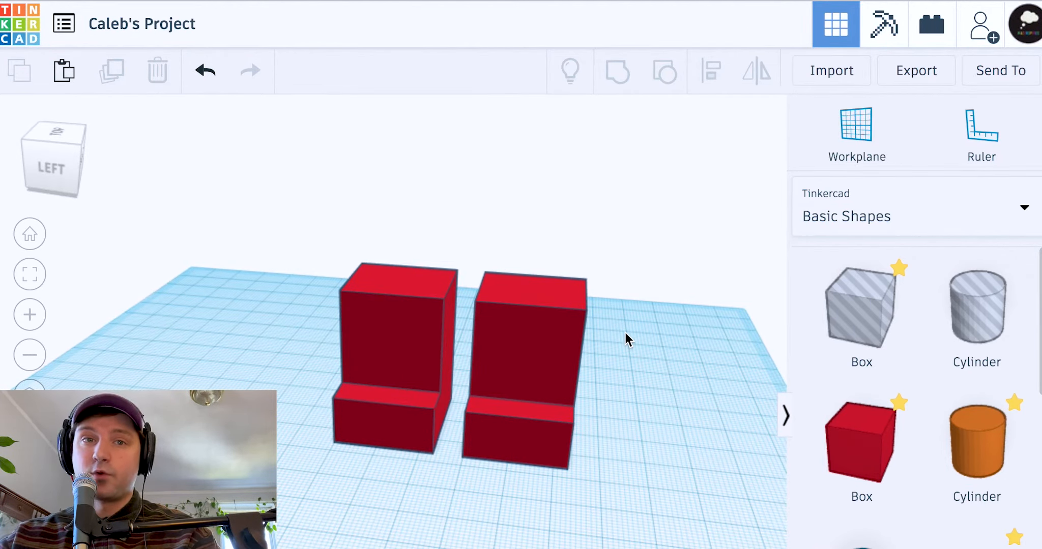
{"action": "right_click_drag", "start_coordinate": [665, 311], "coordinate": [730, 320]}
{"action": "left_click_drag", "start_coordinate": [851, 316], "coordinate": [148, 435]}
{"action": "right_click_drag", "start_coordinate": [473, 467], "coordinate": [390, 399]}
Reposition the box hole and narrow it to 5 mm wide
{"action": "left_click", "coordinate": [389, 399]}
{"action": "left_click_drag", "start_coordinate": [276, 416], "coordinate": [253, 385]}
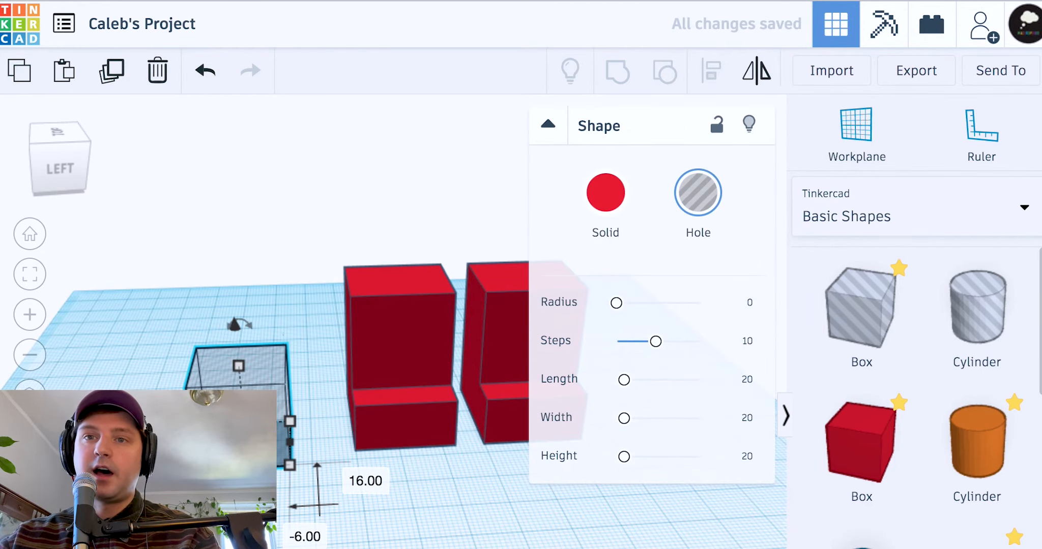
{"action": "left_click", "coordinate": [151, 299]}
{"action": "left_click_drag", "start_coordinate": [216, 379], "coordinate": [247, 382]}
{"action": "left_click_drag", "start_coordinate": [216, 427], "coordinate": [302, 455]}
Move the thin hole across the front step of the left red block
{"action": "mouse_move", "coordinate": [327, 443]}
{"action": "right_mouse_down"}
{"action": "mouse_move", "coordinate": [424, 437]}
{"action": "mouse_move", "coordinate": [467, 446]}
{"action": "mouse_move", "coordinate": [310, 446]}
{"action": "right_mouse_up"}
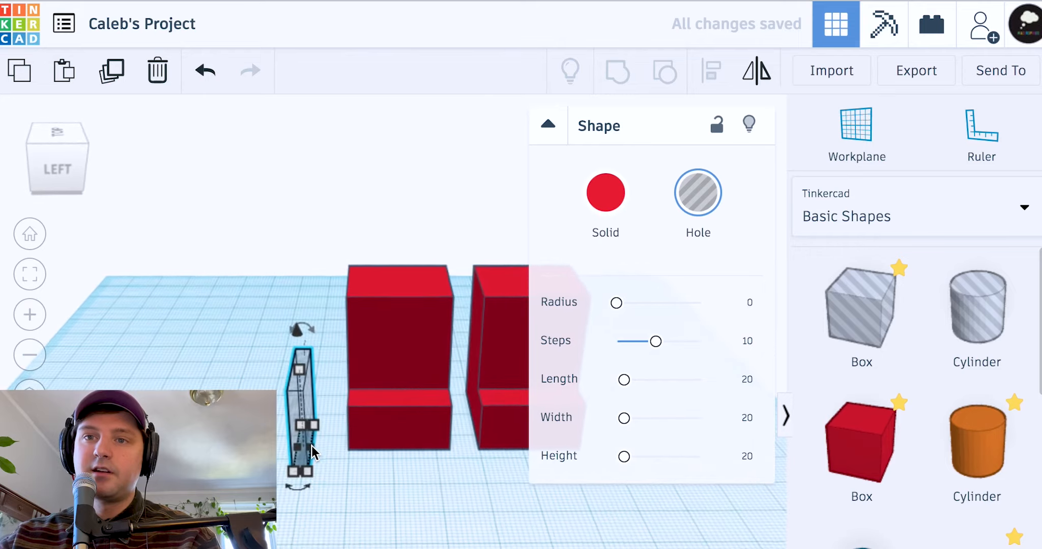
{"action": "left_click_drag", "start_coordinate": [299, 409], "coordinate": [288, 438]}
{"action": "right_click_drag", "start_coordinate": [191, 390], "coordinate": [163, 404]}
{"action": "left_click_drag", "start_coordinate": [293, 427], "coordinate": [370, 428]}
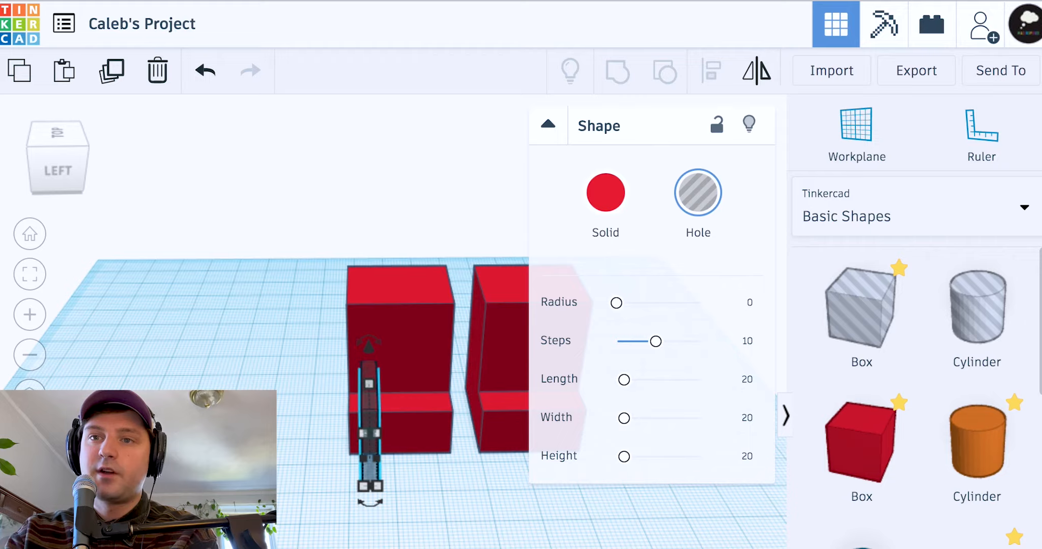
{"action": "key", "text": "Down"}
{"action": "right_click_drag", "start_coordinate": [220, 389], "coordinate": [495, 433]}
Select the thin hole together with the left red block
{"action": "left_click", "coordinate": [277, 397]}
{"action": "left_click", "coordinate": [481, 430]}
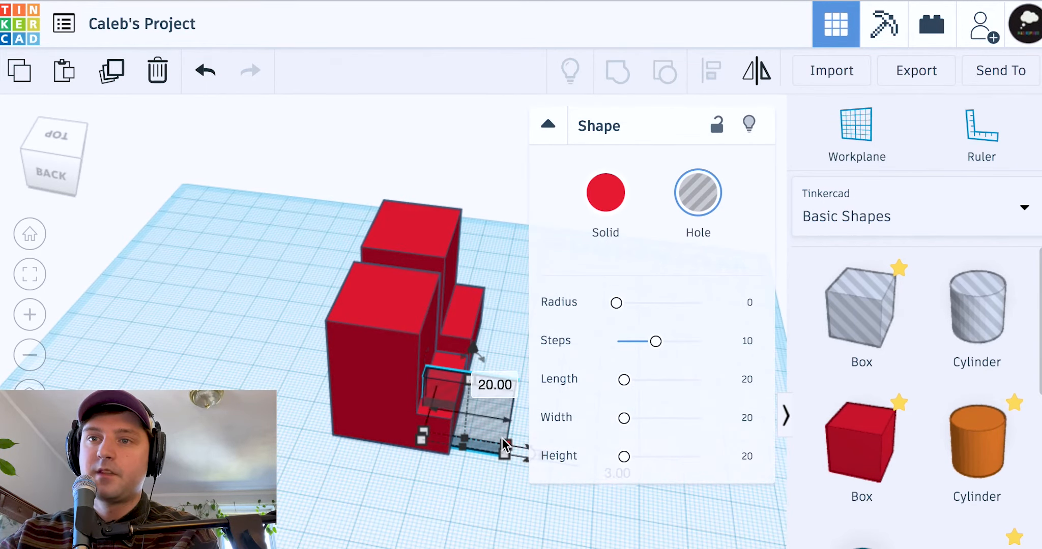
{"action": "left_click", "coordinate": [516, 511]}
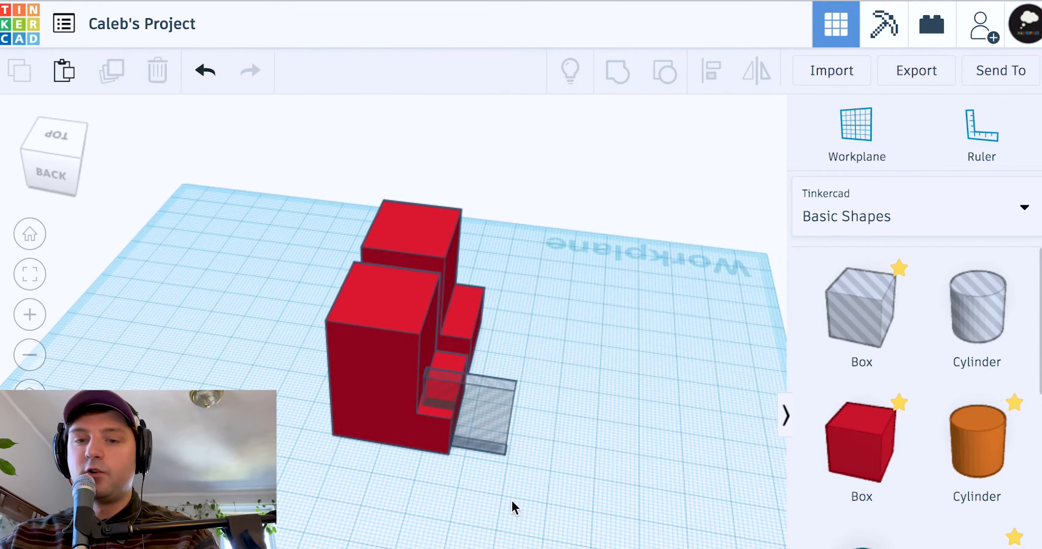
{"action": "left_click", "coordinate": [491, 431]}
{"action": "left_click", "coordinate": [373, 368], "text": "shift"}
{"action": "right_click_drag", "start_coordinate": [524, 474], "coordinate": [396, 266]}
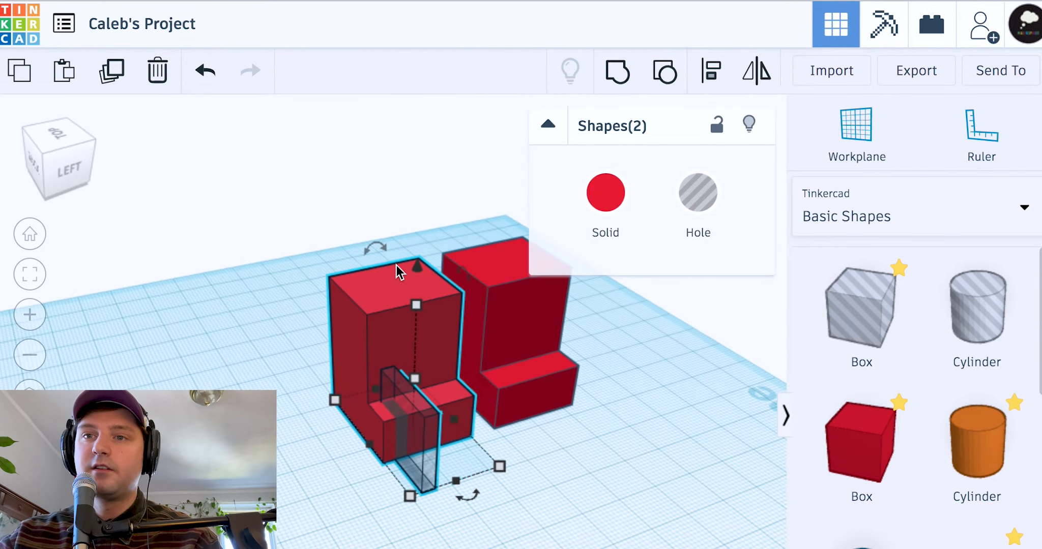
Group the block with the thin hole to cut the slot
{"action": "left_click", "coordinate": [617, 87]}
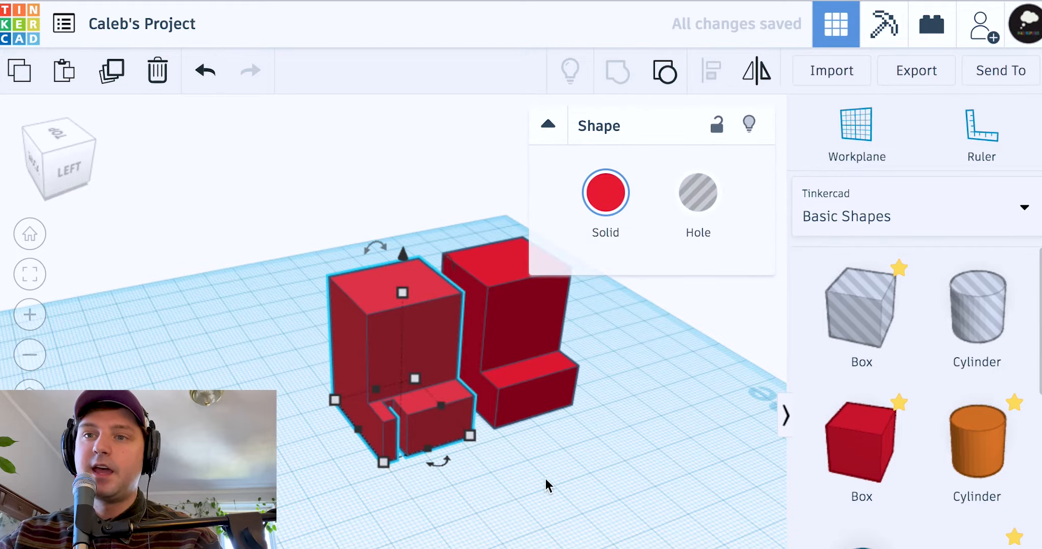
{"action": "left_click", "coordinate": [564, 479]}
{"action": "right_click_drag", "start_coordinate": [574, 473], "coordinate": [520, 489]}
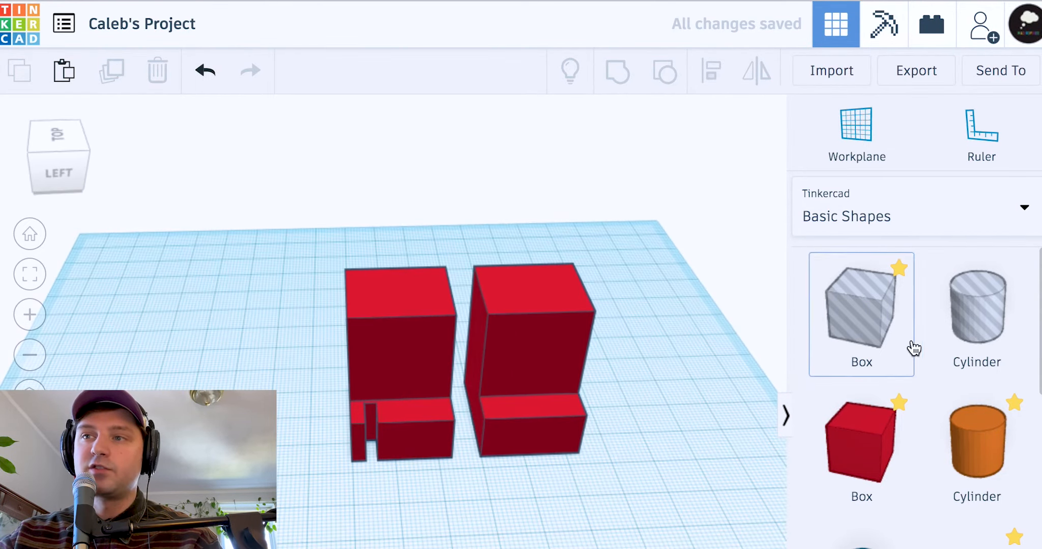
Add a trial cylinder hole and box hole, then delete both
{"action": "left_click_drag", "start_coordinate": [977, 310], "coordinate": [416, 468]}
{"action": "left_click_drag", "start_coordinate": [850, 338], "coordinate": [676, 448]}
{"action": "left_click_drag", "start_coordinate": [716, 522], "coordinate": [646, 546]}
{"action": "left_click_drag", "start_coordinate": [545, 487], "coordinate": [652, 532]}
{"action": "key", "text": "Delete"}
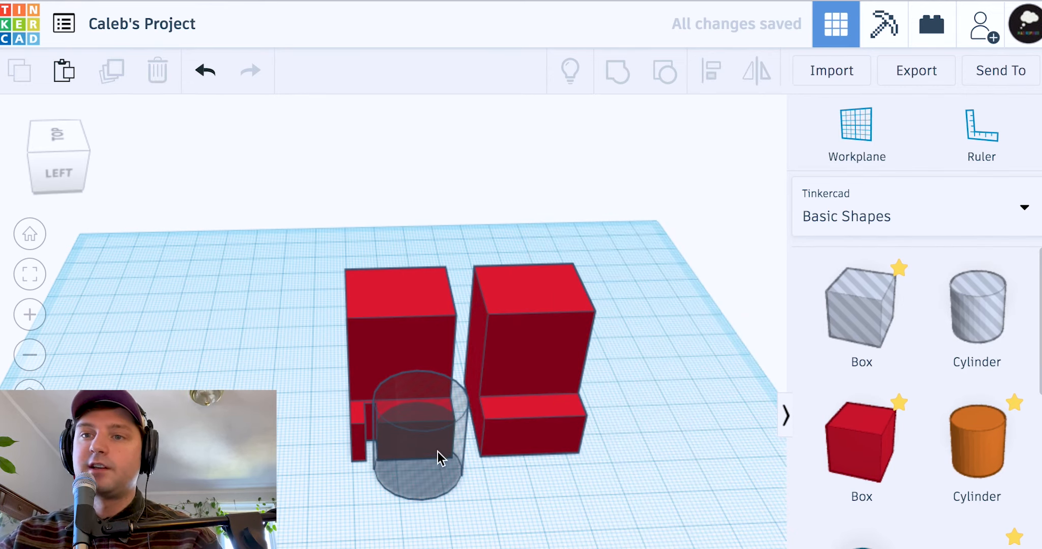
{"action": "left_click", "coordinate": [384, 473]}
{"action": "left_click", "coordinate": [363, 472]}
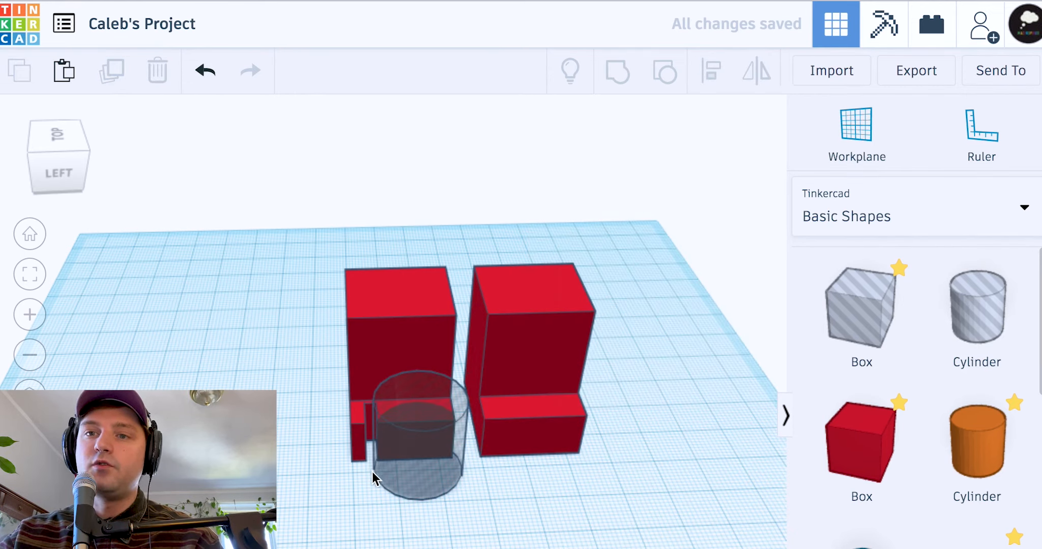
{"action": "left_click", "coordinate": [424, 453]}
{"action": "key", "text": "Delete"}
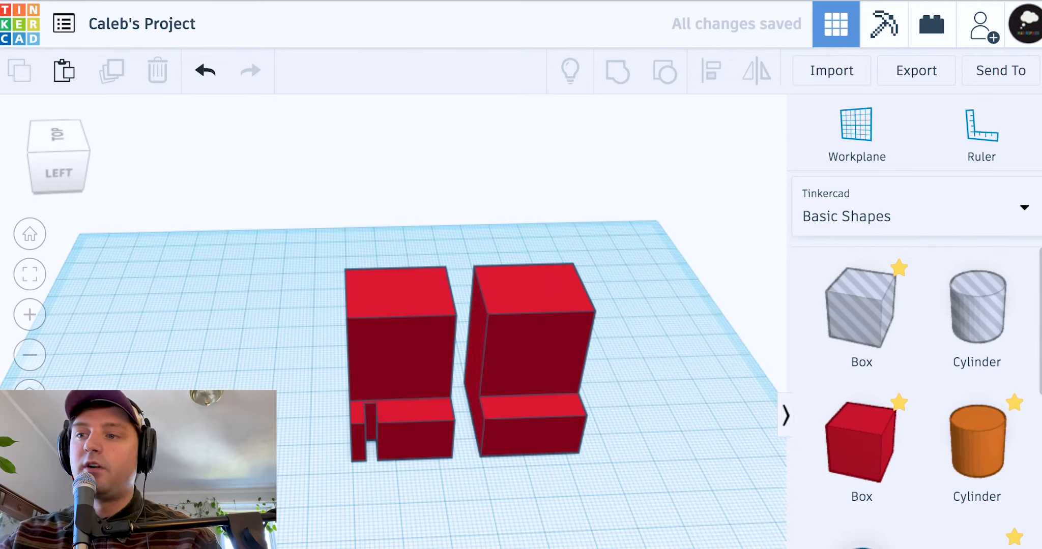
Add a sphere as a hole, raised to 29 mm on the left block's top
{"action": "left_click_drag", "start_coordinate": [862, 534], "coordinate": [252, 415]}
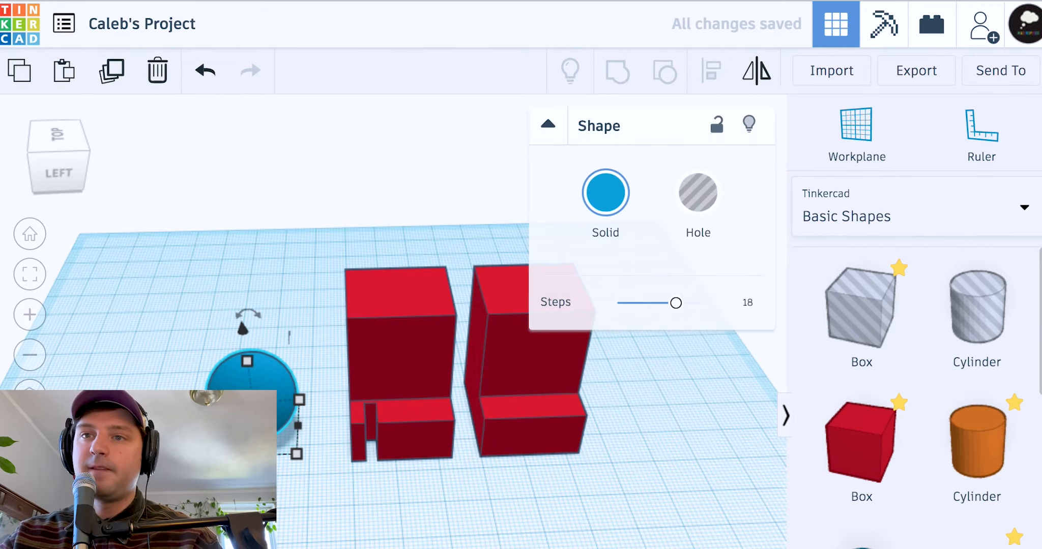
{"action": "left_click", "coordinate": [710, 217]}
{"action": "left_click_drag", "start_coordinate": [246, 334], "coordinate": [253, 221]}
{"action": "left_click_drag", "start_coordinate": [251, 287], "coordinate": [416, 271]}
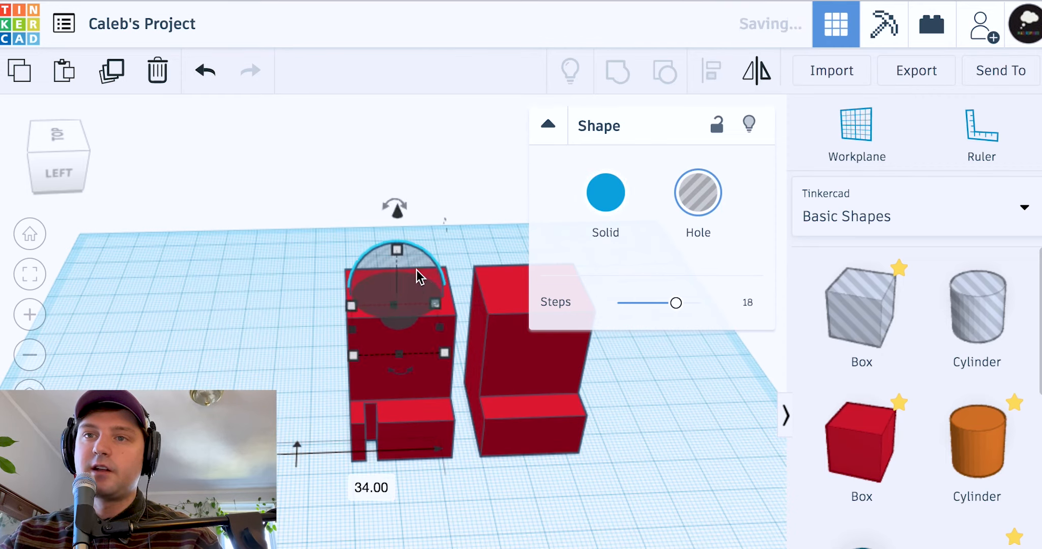
{"action": "left_click_drag", "start_coordinate": [396, 209], "coordinate": [396, 190]}
Group the sphere hole with the slotted block to cut the dimple
{"action": "left_click_drag", "start_coordinate": [282, 266], "coordinate": [372, 346]}
{"action": "key", "text": "ctrl+g"}
{"action": "right_click_drag", "start_coordinate": [502, 443], "coordinate": [356, 315]}
{"action": "left_click", "coordinate": [654, 464]}
{"action": "key", "text": "ctrl+z"}
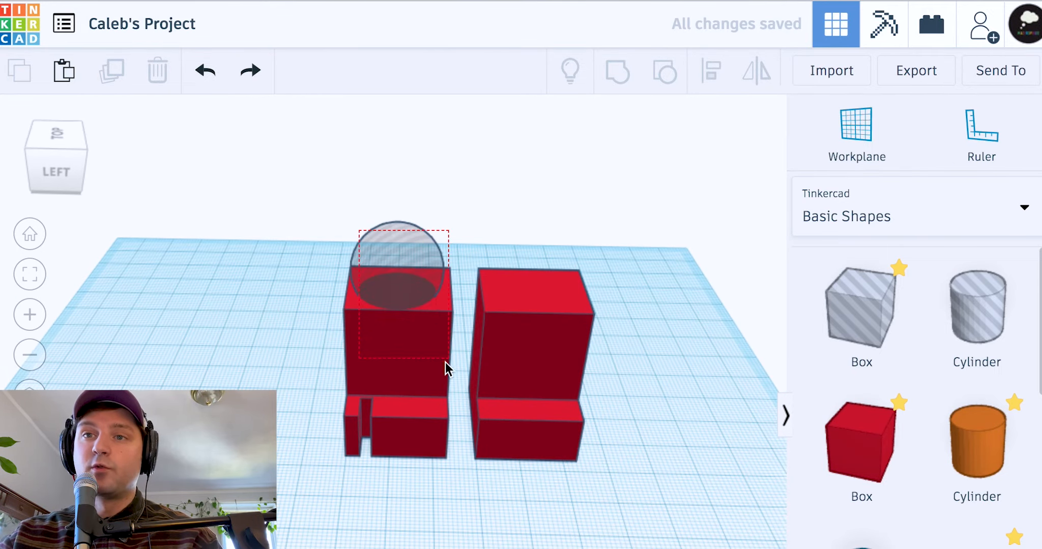
{"action": "left_click_drag", "start_coordinate": [445, 362], "coordinate": [448, 358]}
{"action": "key", "text": "ctrl+g"}
Delete the second red L-shape on the right
{"action": "right_click_drag", "start_coordinate": [187, 257], "coordinate": [356, 368]}
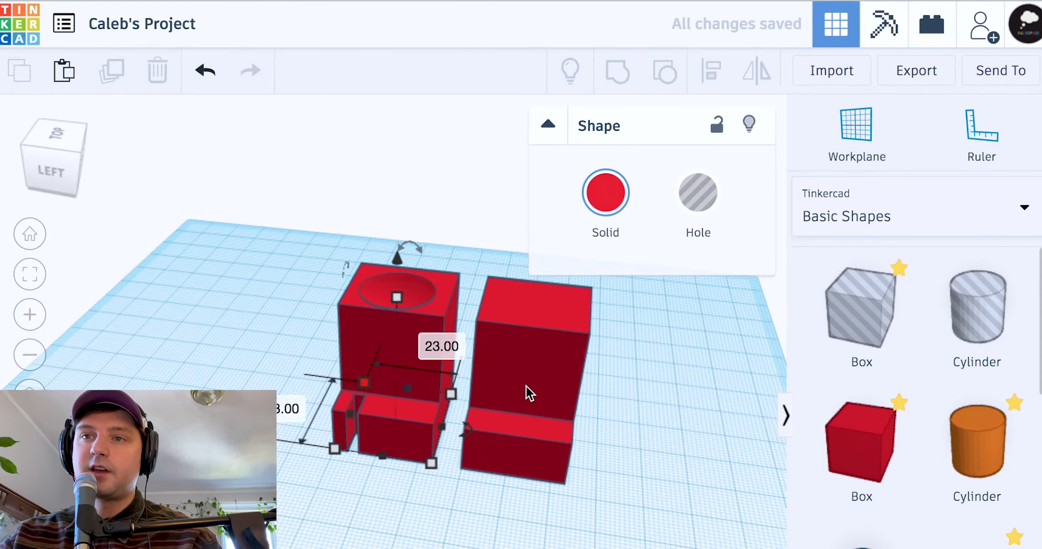
{"action": "left_click", "coordinate": [527, 386]}
{"action": "key", "text": "Delete"}
Add a cylinder beside the block and group it into the model
{"action": "right_click_drag", "start_coordinate": [426, 450], "coordinate": [481, 457]}
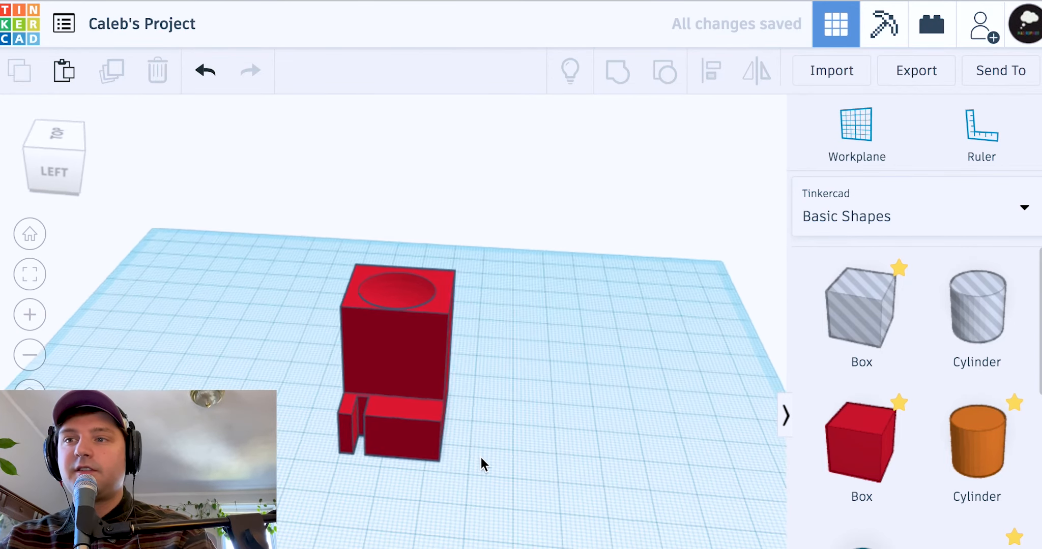
{"action": "left_click_drag", "start_coordinate": [992, 463], "coordinate": [463, 430]}
{"action": "left_click_drag", "start_coordinate": [277, 291], "coordinate": [590, 488]}
{"action": "left_click", "coordinate": [617, 71]}
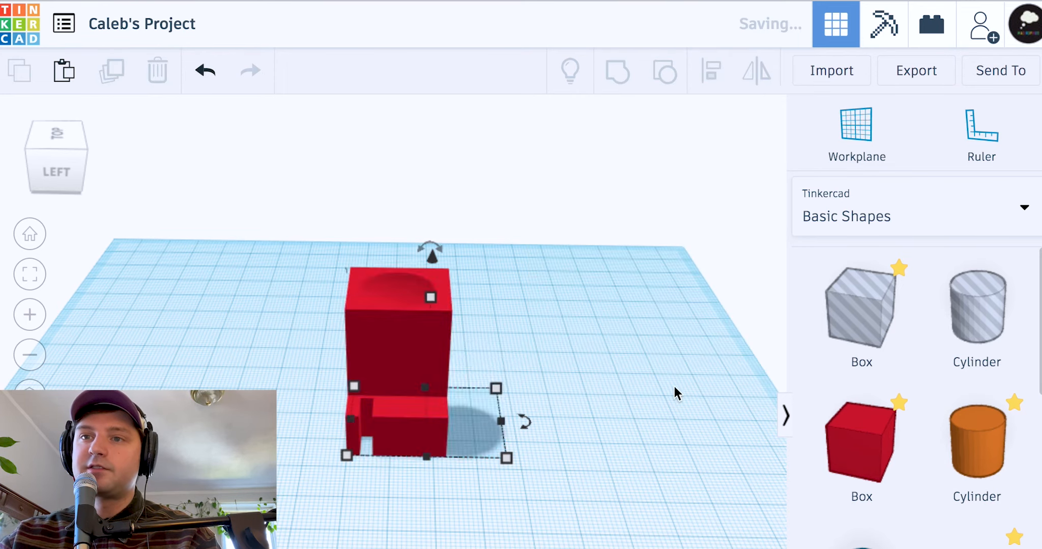
Add a box against the block's left side and group it in
{"action": "left_click_drag", "start_coordinate": [854, 447], "coordinate": [363, 384]}
{"action": "left_click_drag", "start_coordinate": [252, 283], "coordinate": [443, 438]}
{"action": "left_click", "coordinate": [623, 84]}
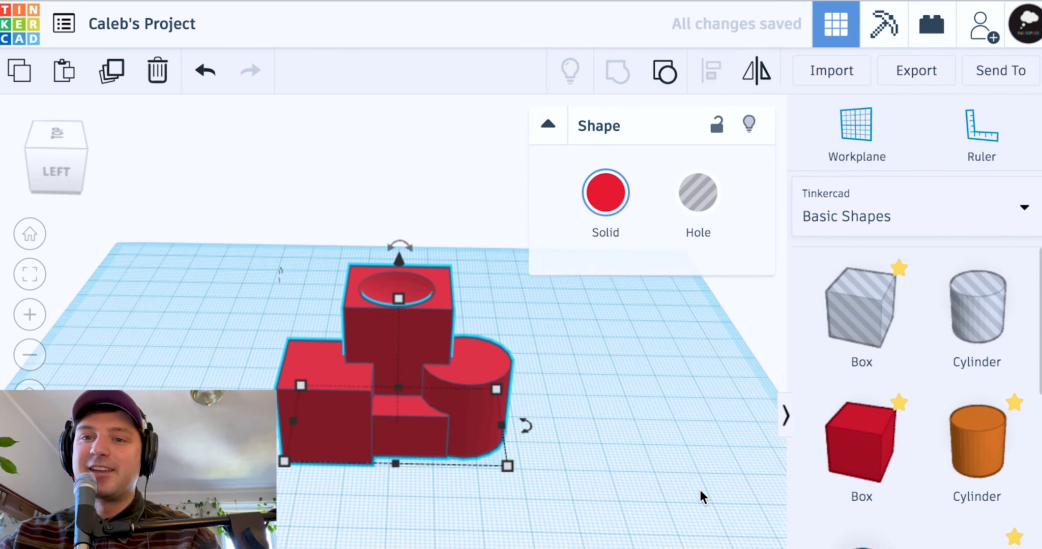
{"action": "left_click", "coordinate": [699, 489]}
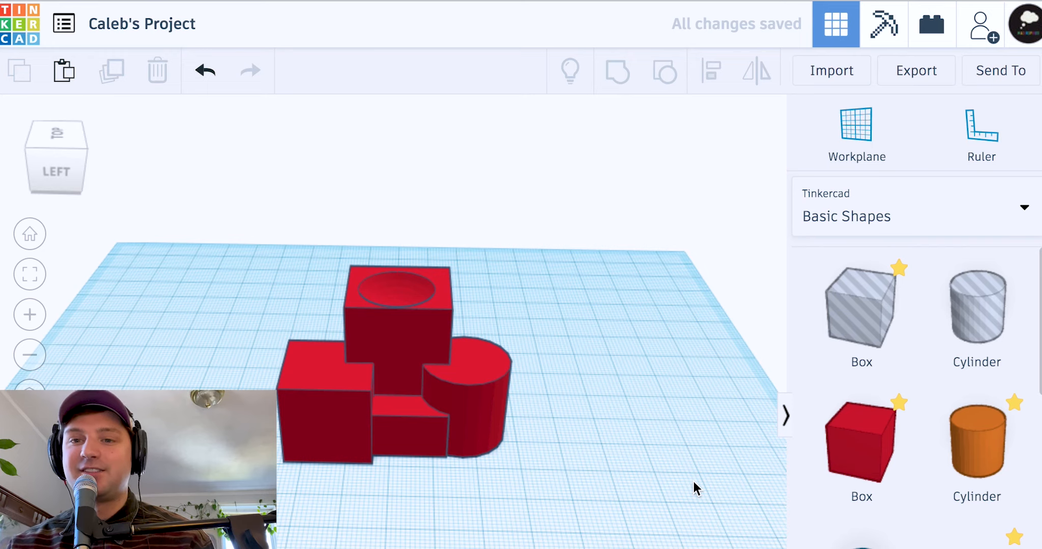